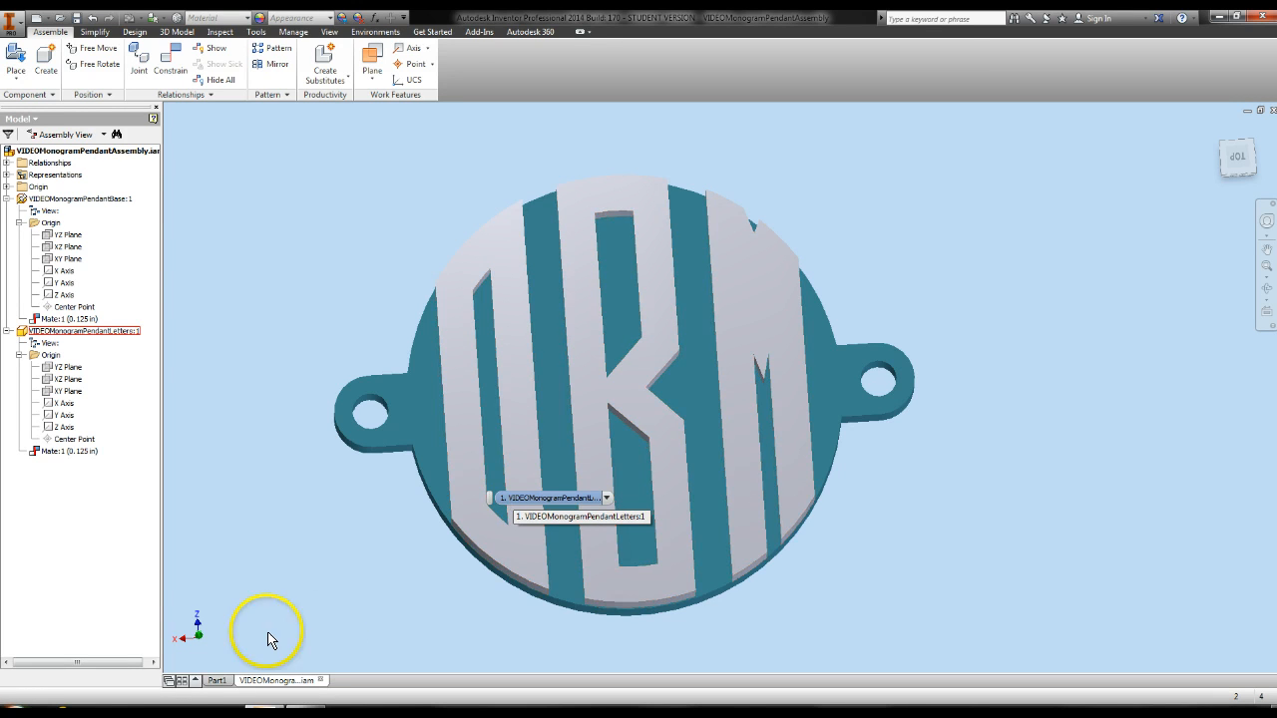
Switch to Part1 and start a new 2D sketch on the XY plane
click(216, 680)
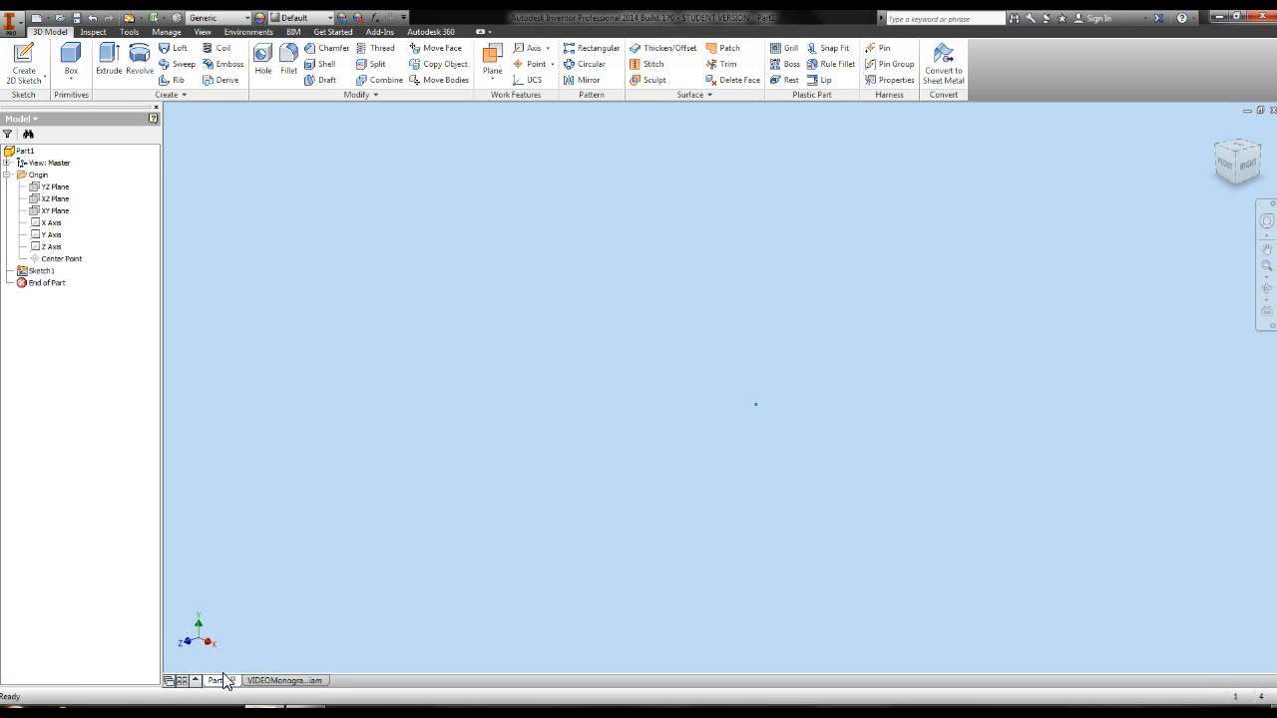
click(12, 60)
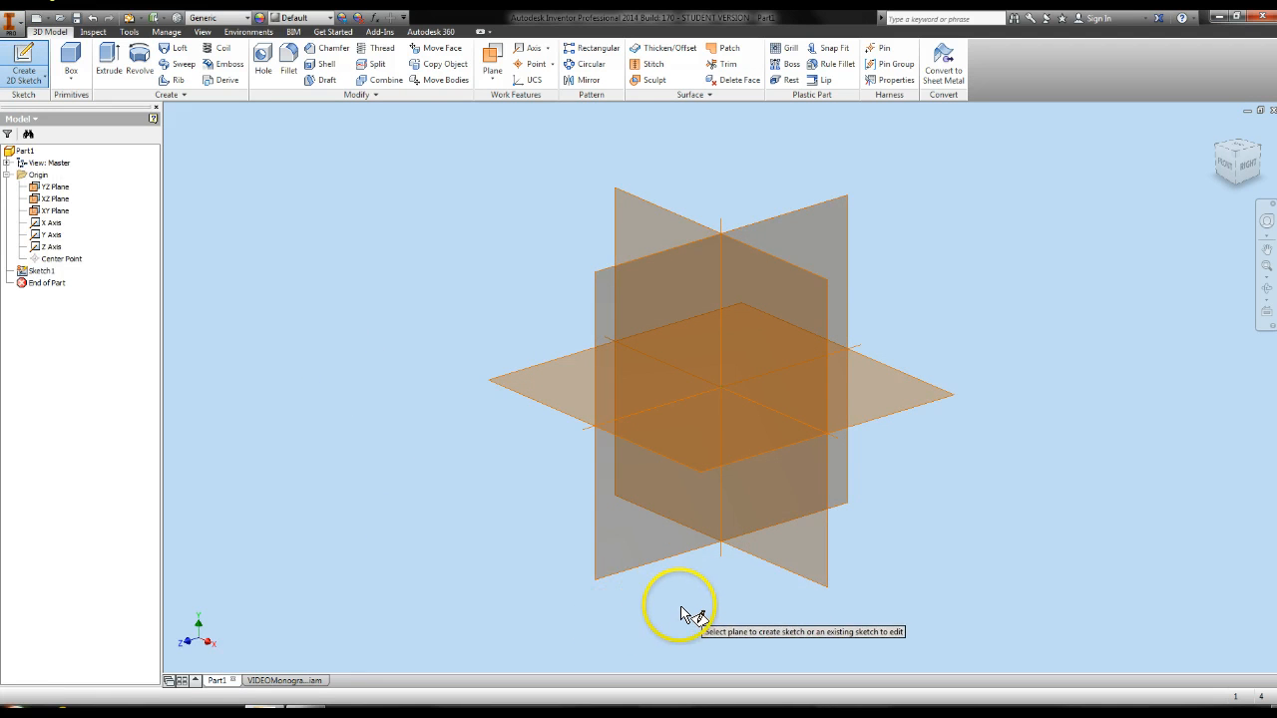
click(755, 343)
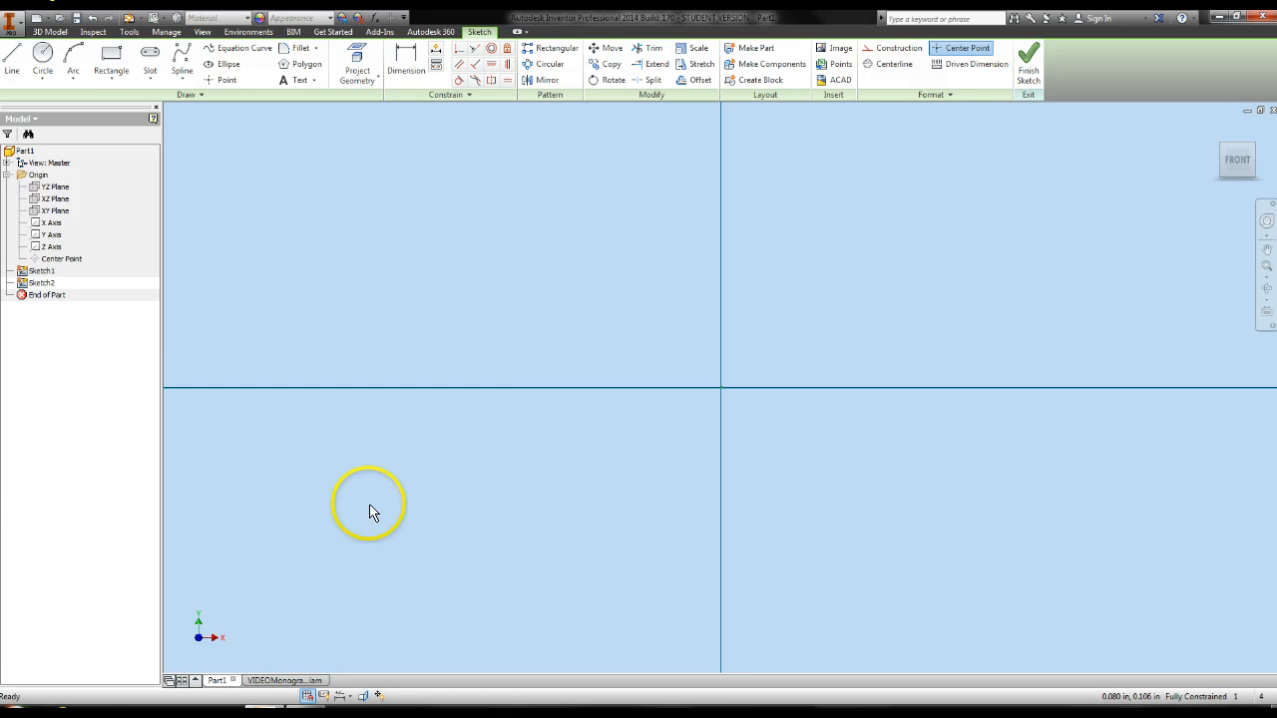
Check the finished pendant assembly for reference, then draw a 1.5 in diameter circle centred on the origin in the Part1 sketch
click(267, 682)
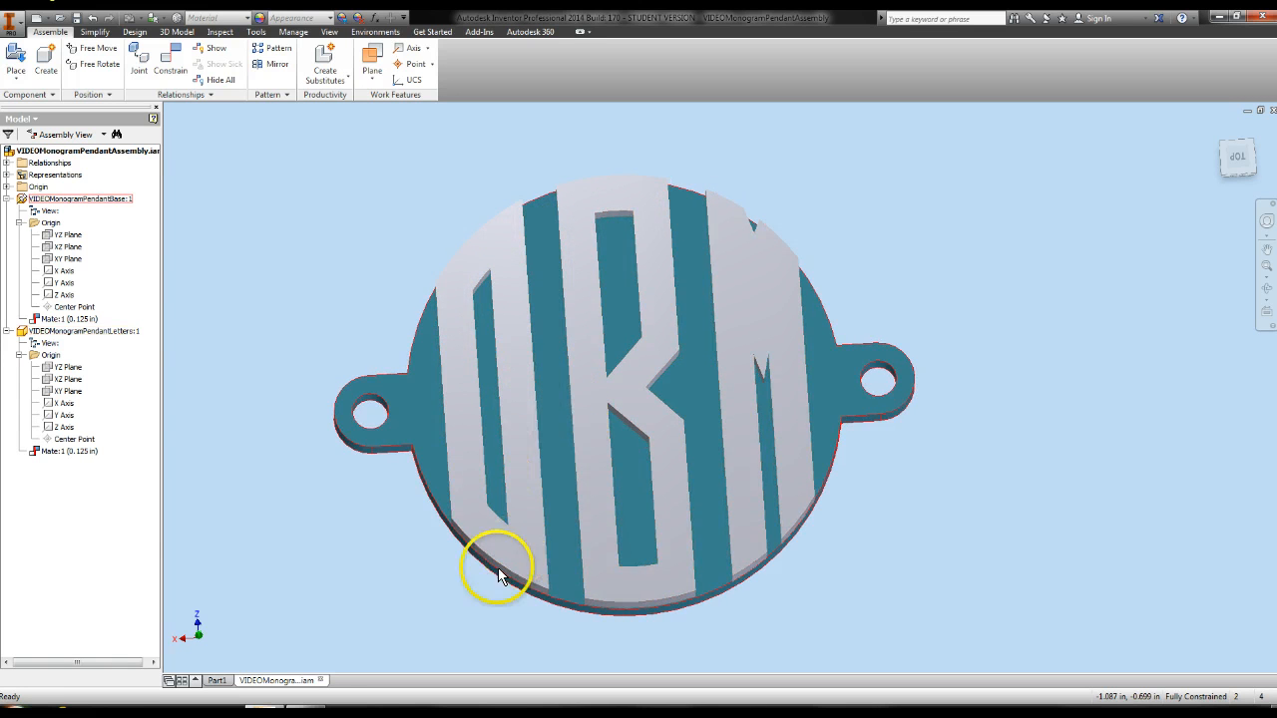
click(215, 679)
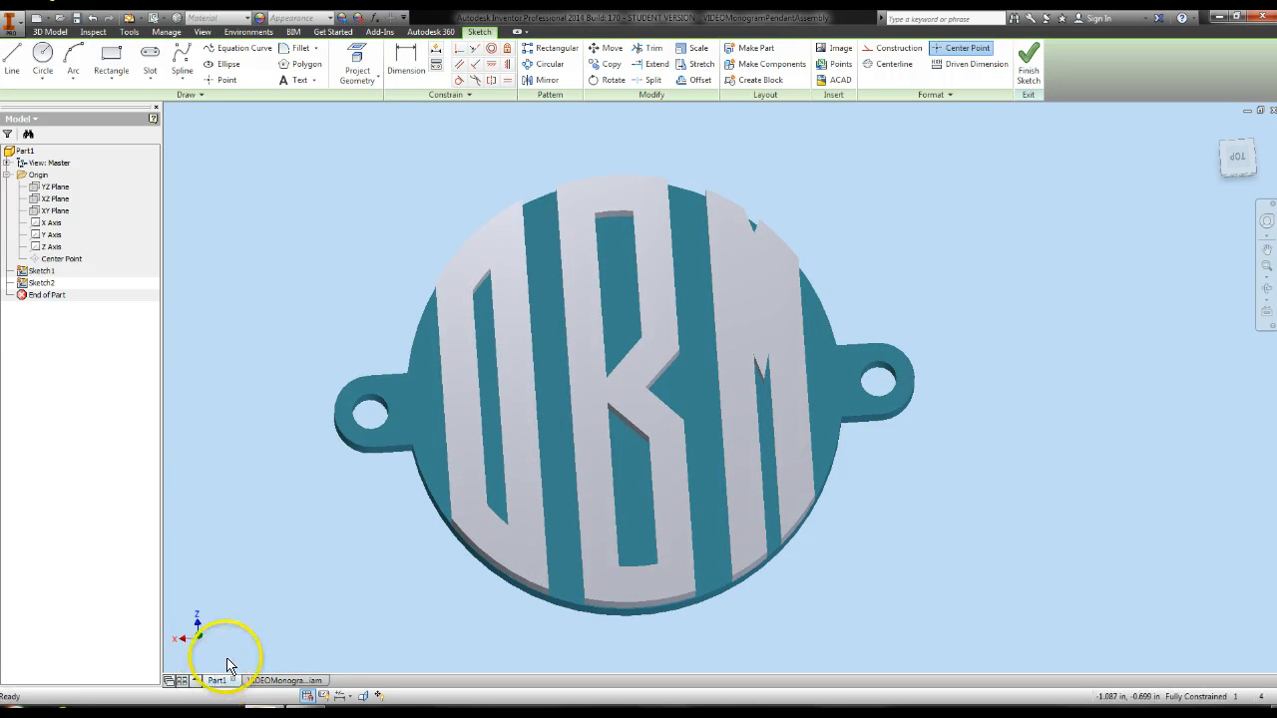
click(43, 58)
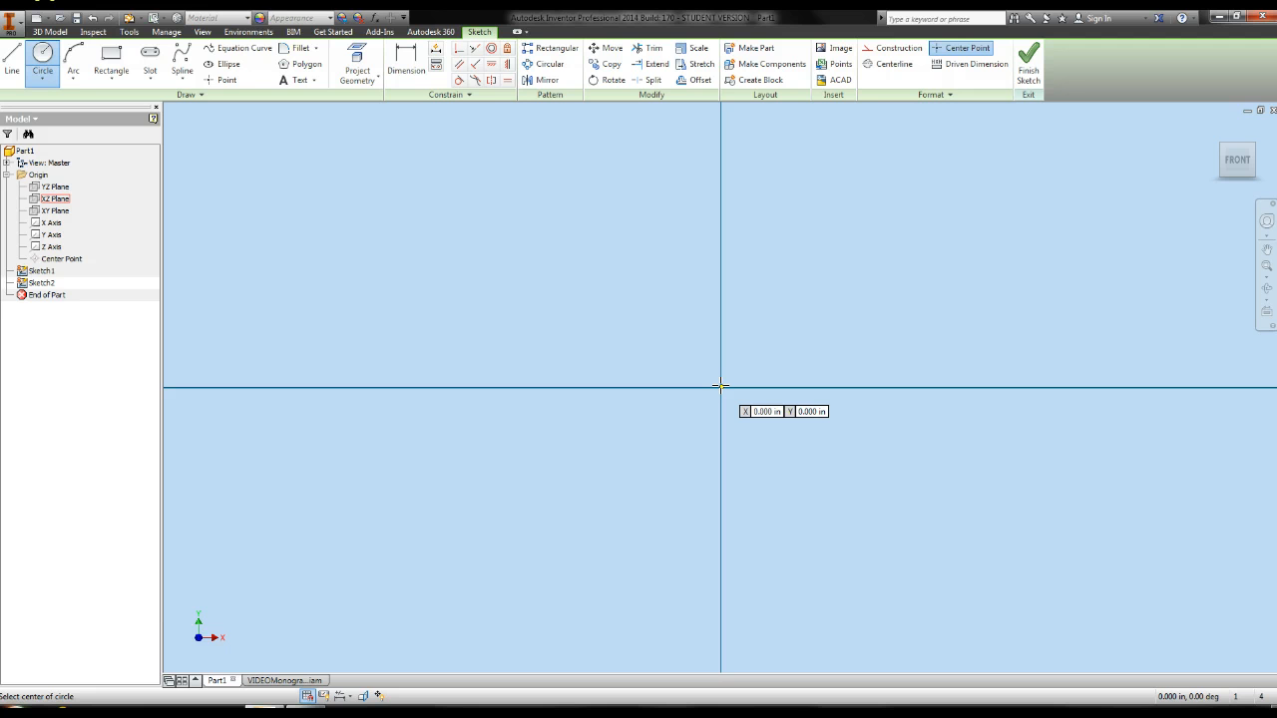
click(720, 386)
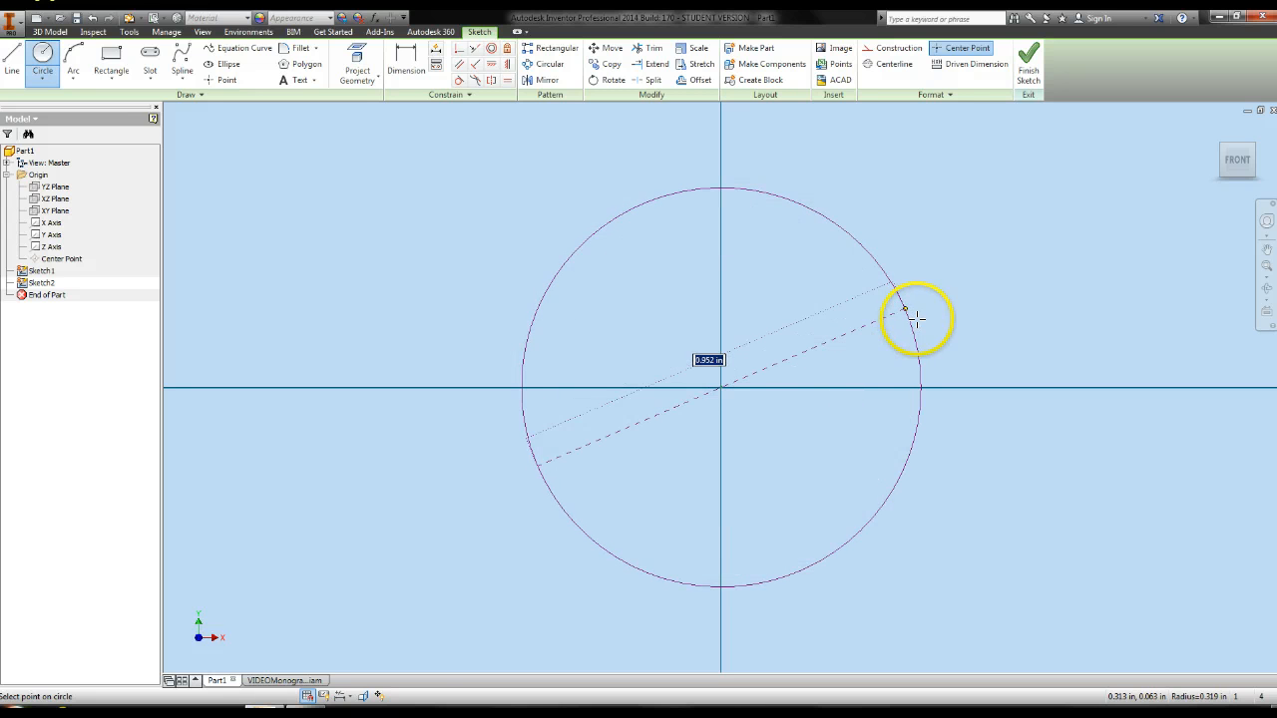
text(1.5)
key(Return)
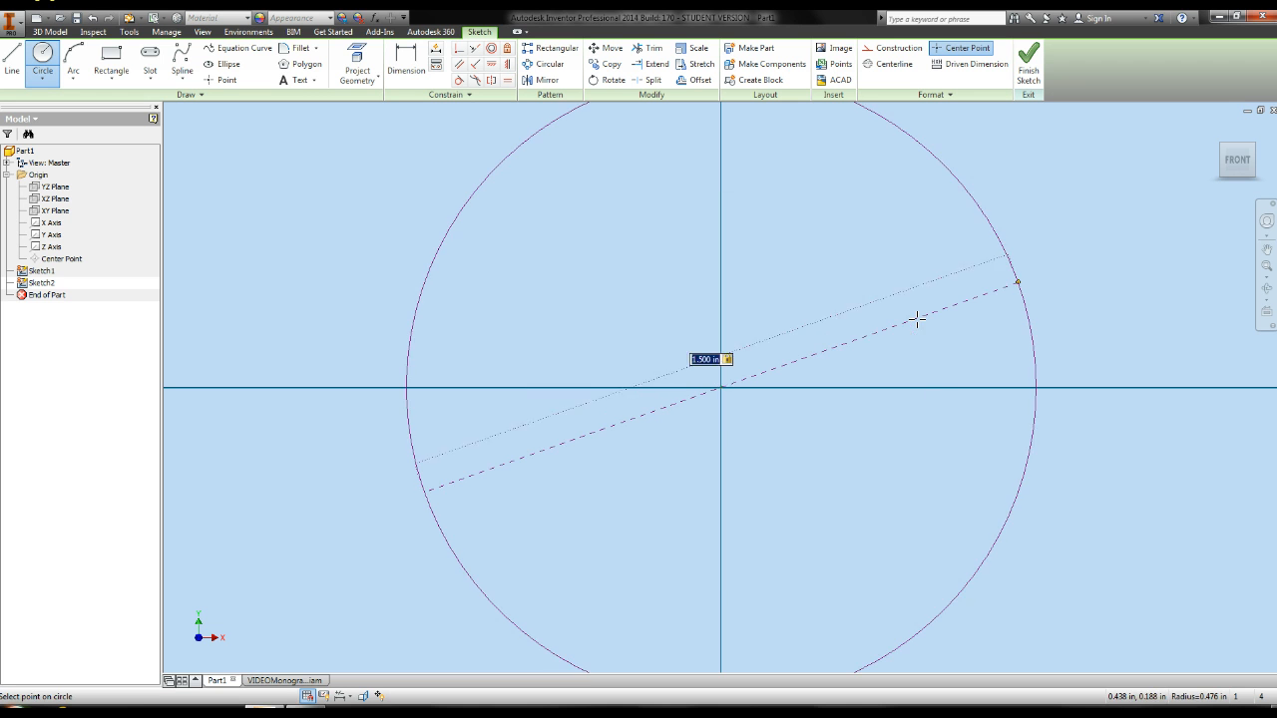
scroll(921, 313, down, 3)
scroll(922, 313, up, 5)
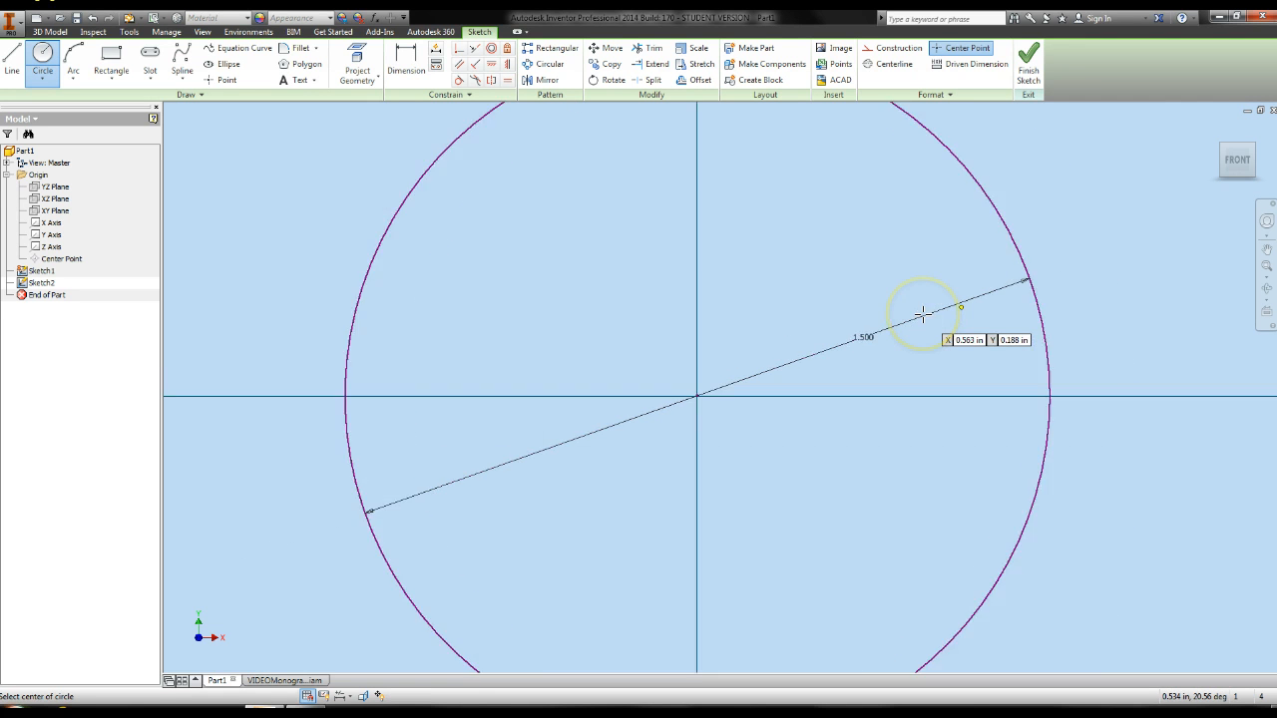
middle_drag(1066, 283, 1034, 313)
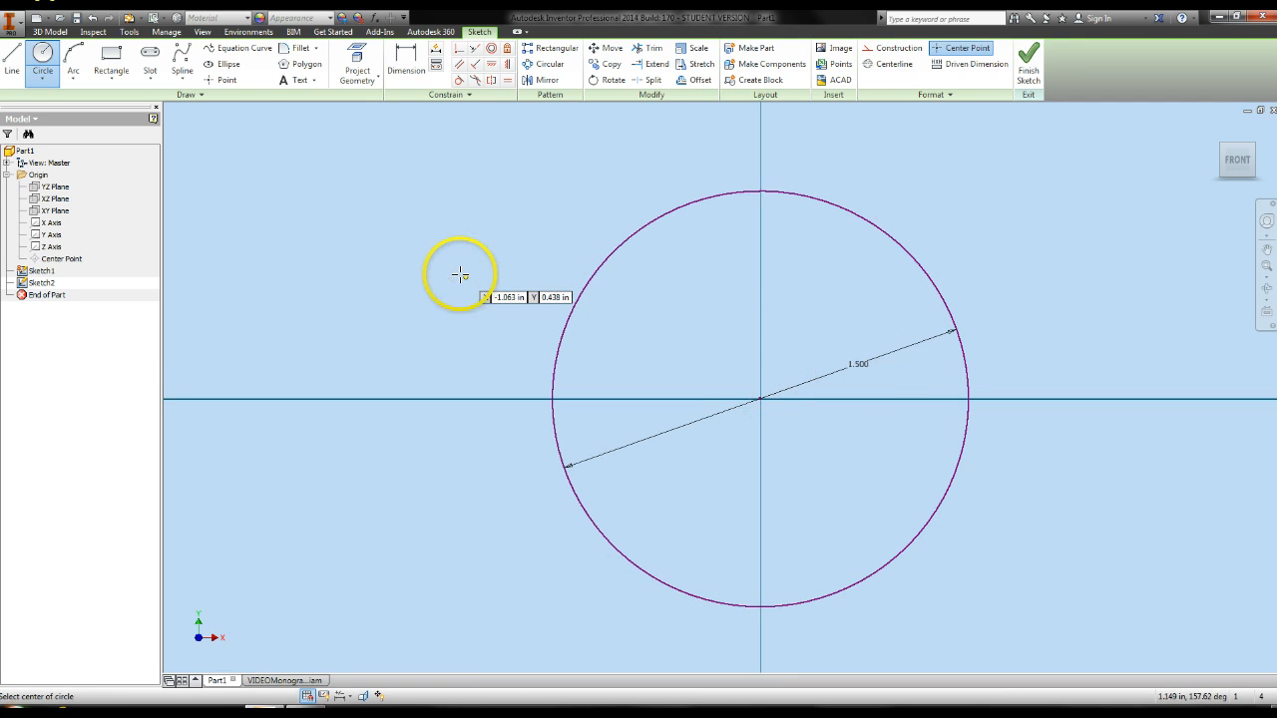
key(Escape)
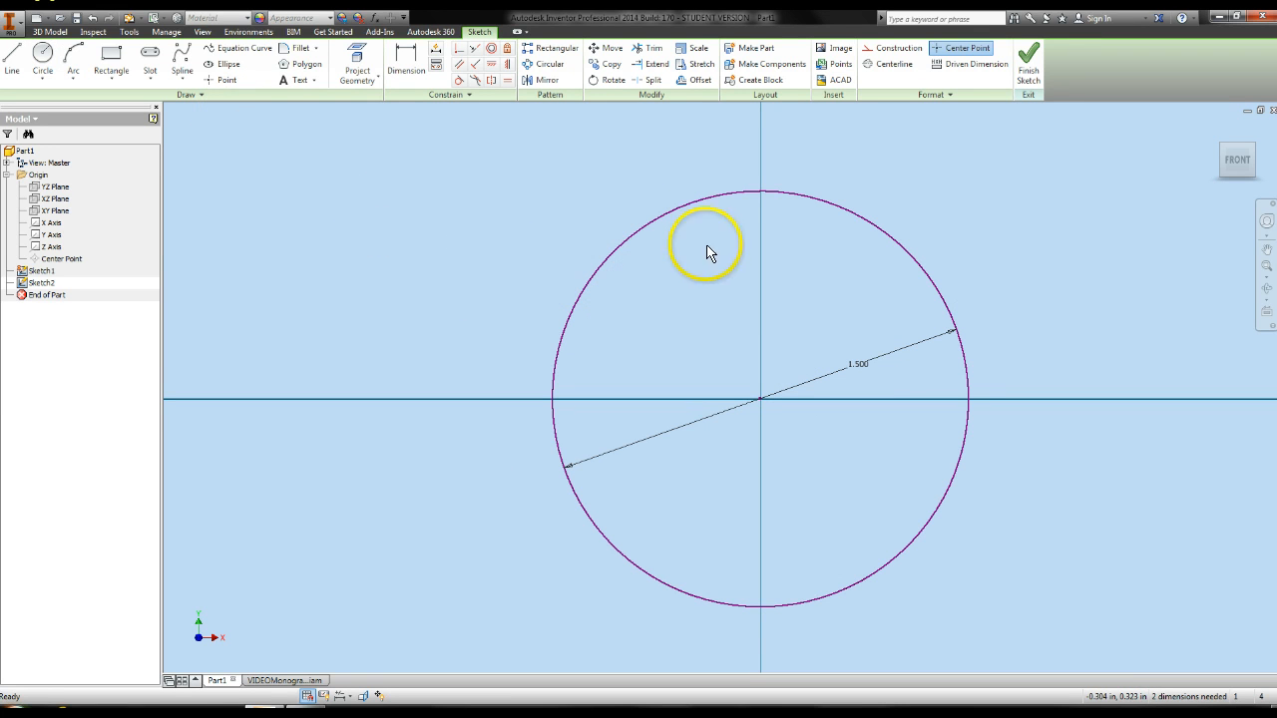
Offset the 1.5 in circle inward by about 0.14 in
click(693, 84)
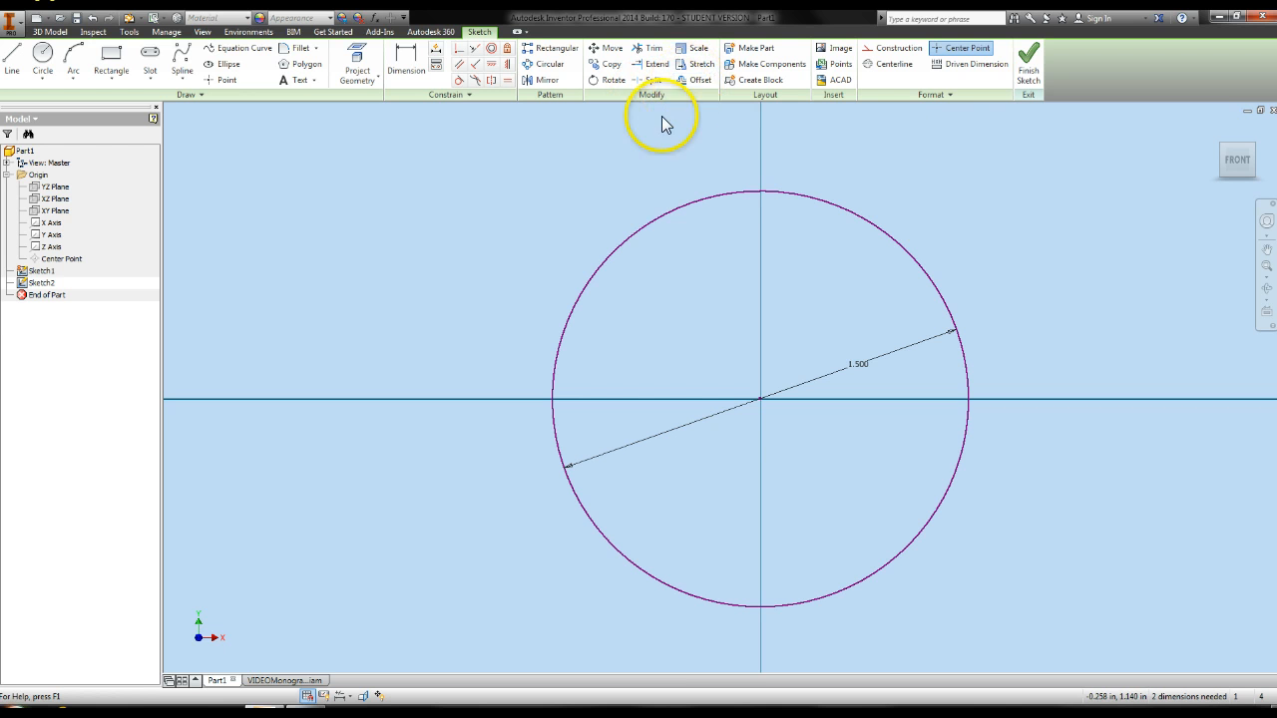
click(670, 210)
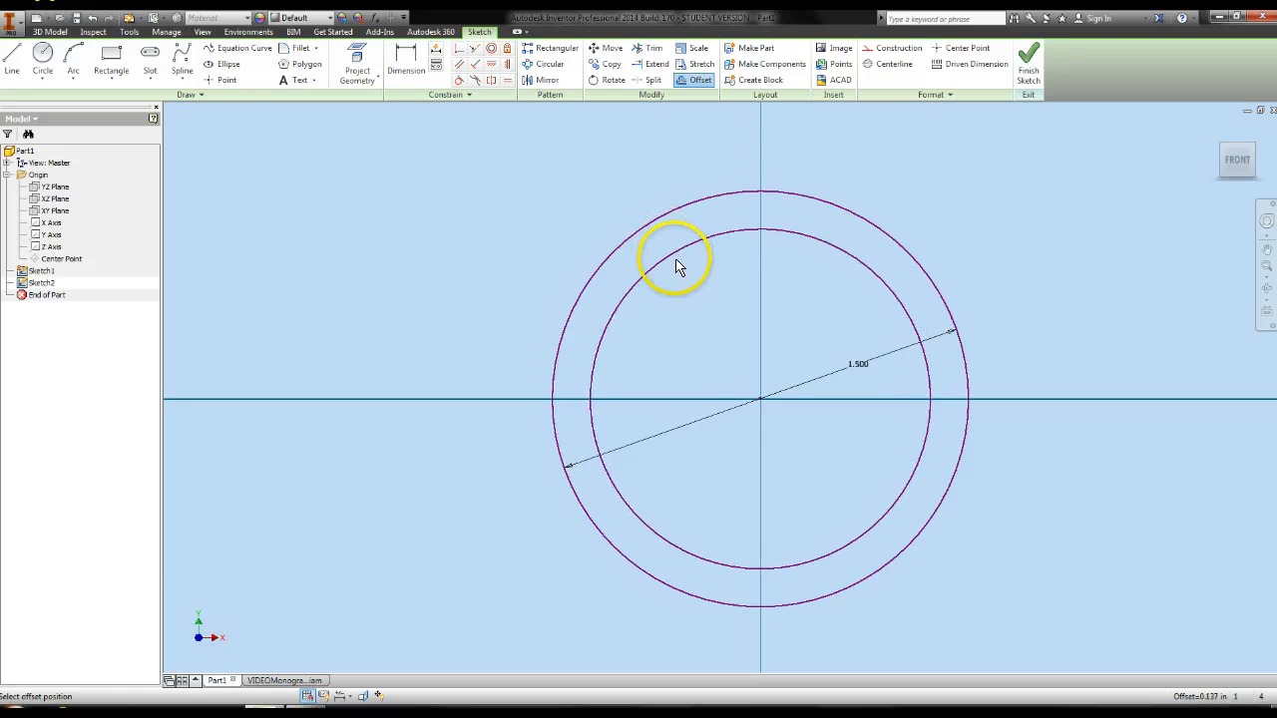
click(676, 266)
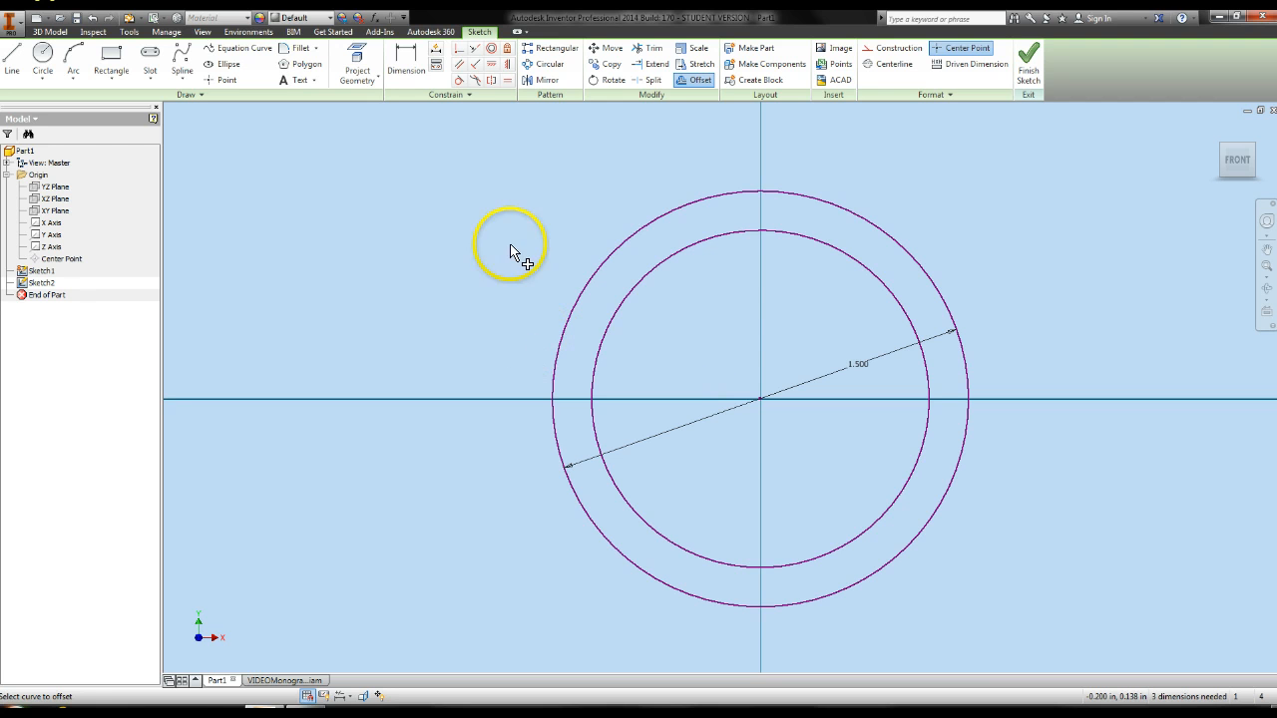
key(Escape)
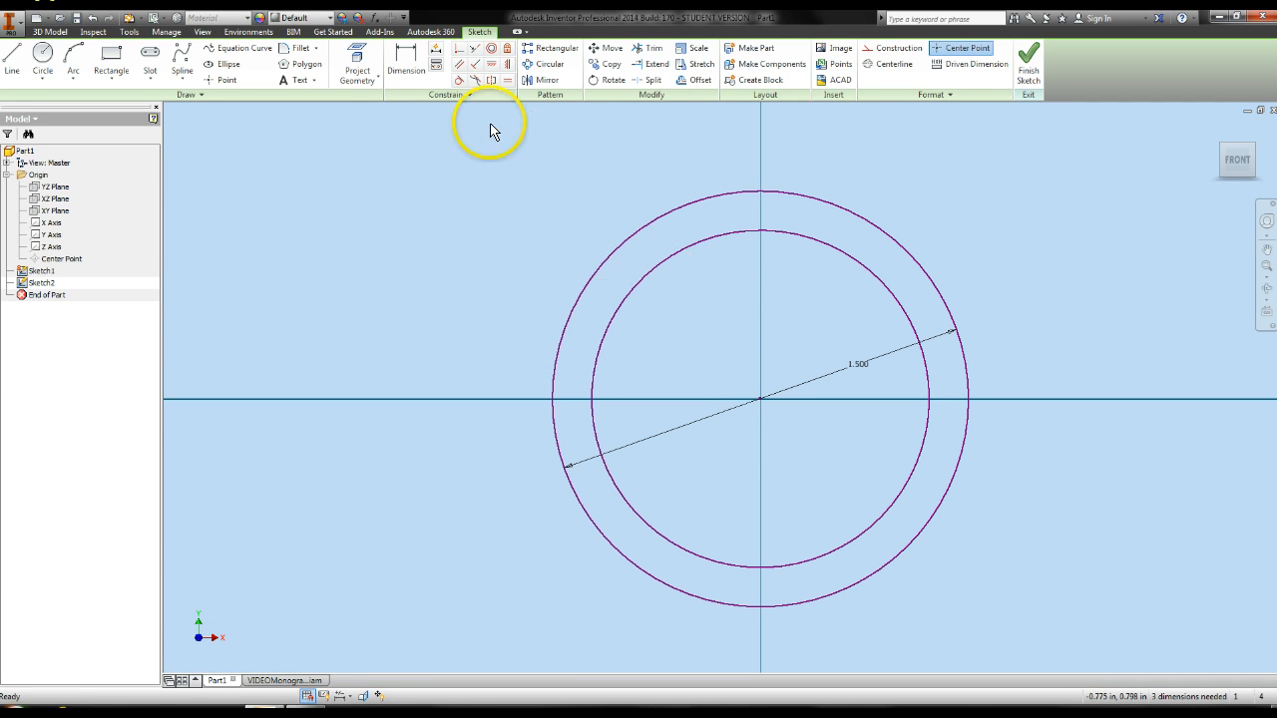
Dimension the gap between the outer and inner circles and set it to 0.125 in
click(404, 72)
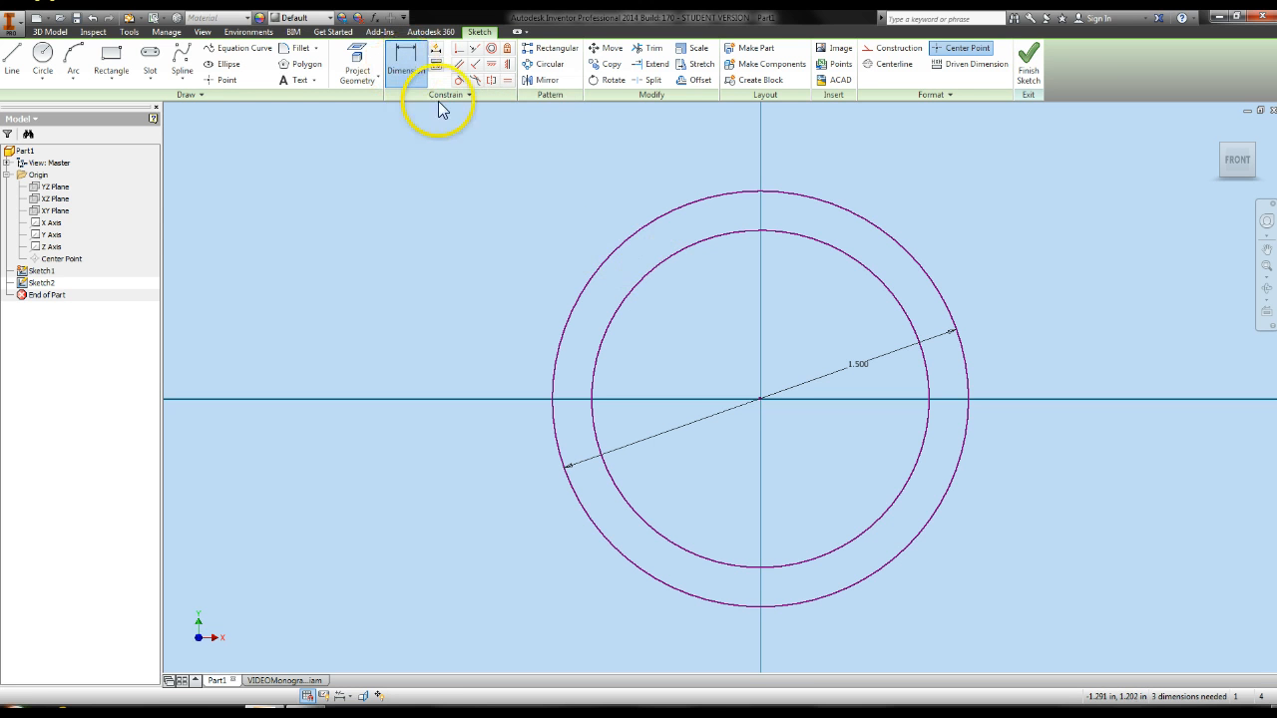
click(609, 260)
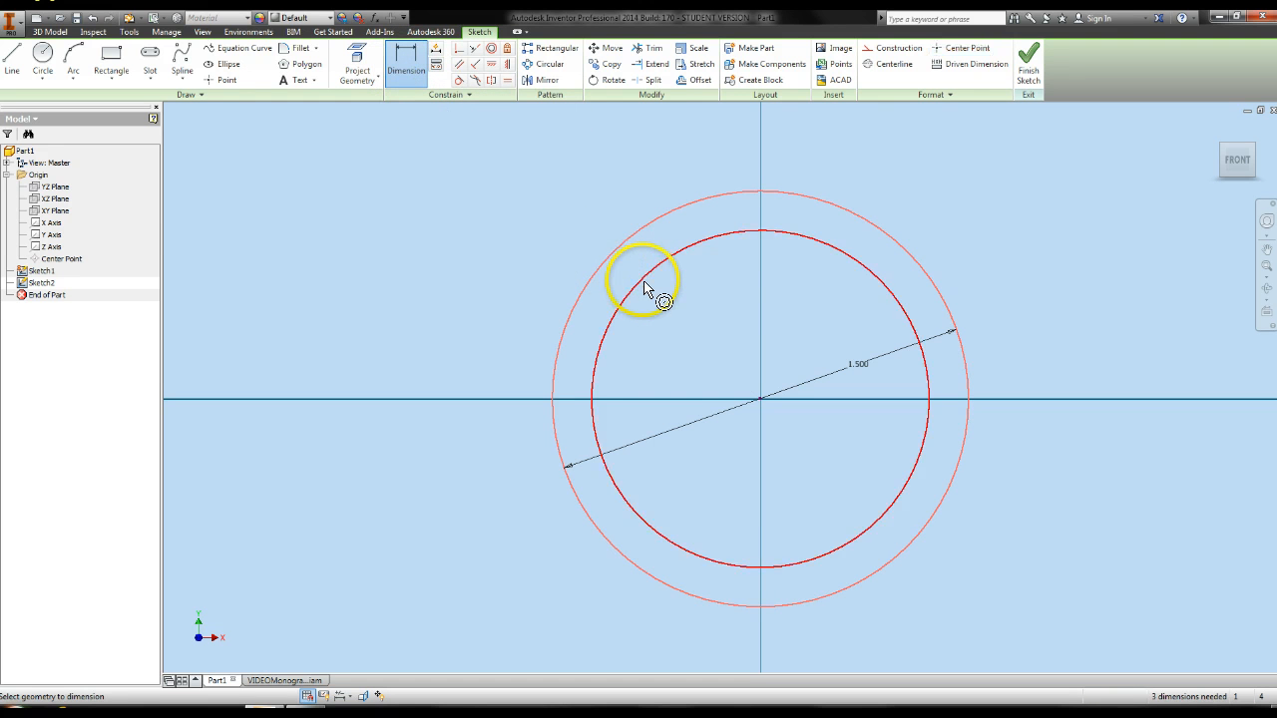
click(643, 287)
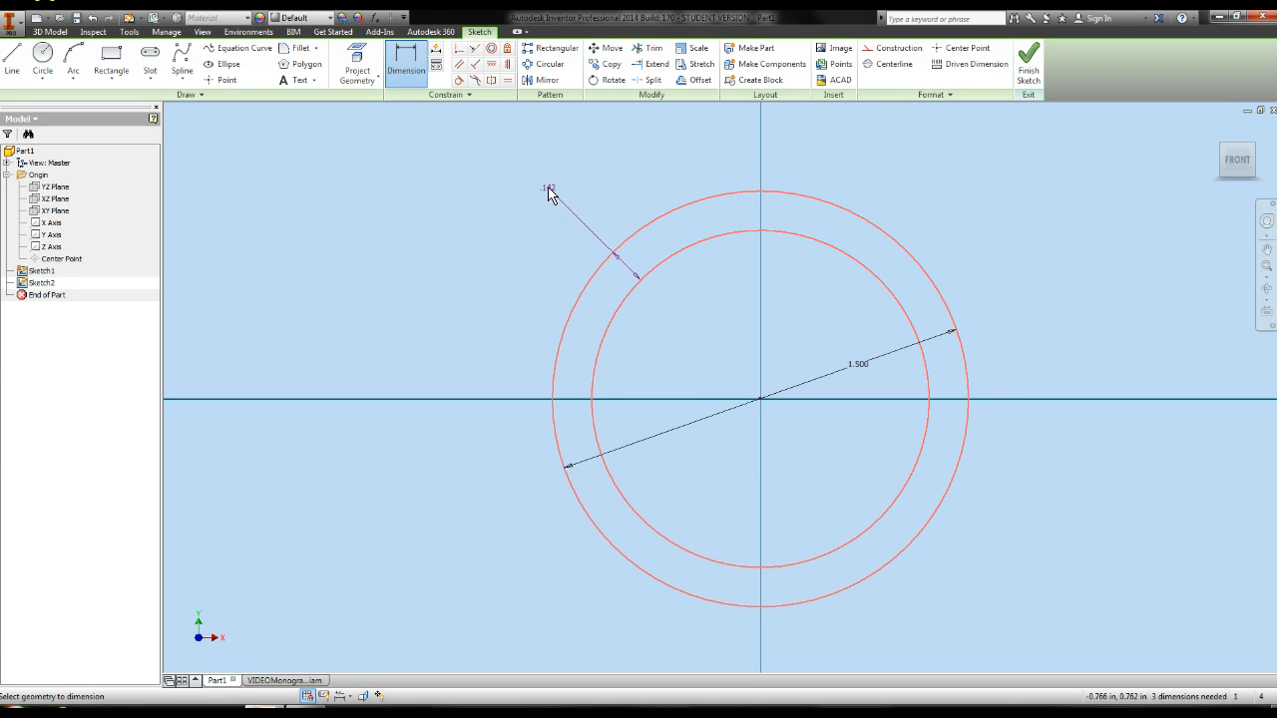
click(548, 192)
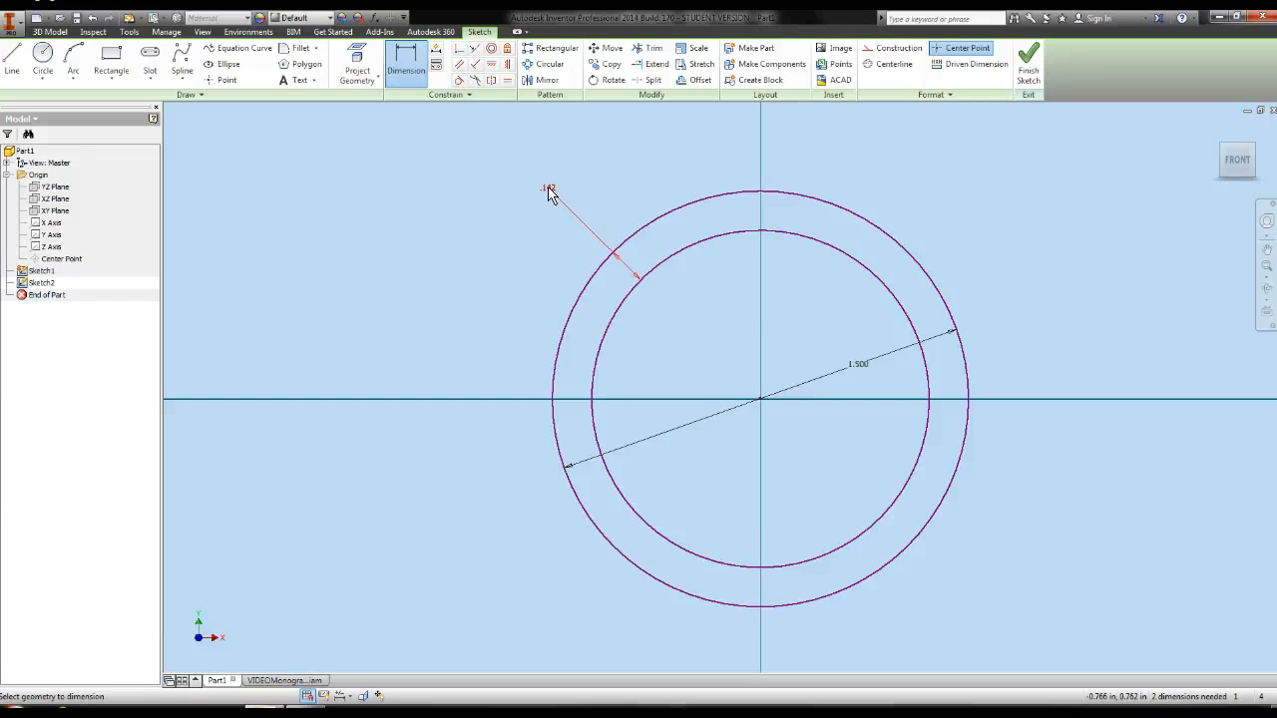
click(549, 189)
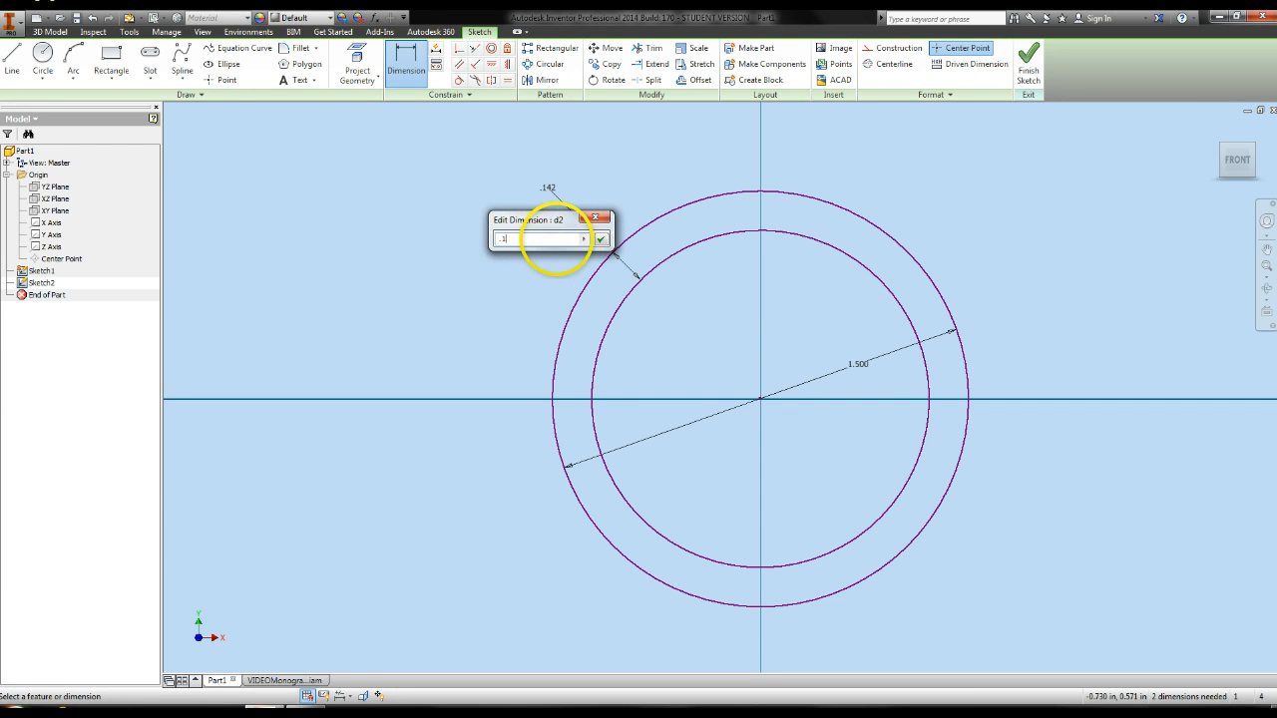
key(Return)
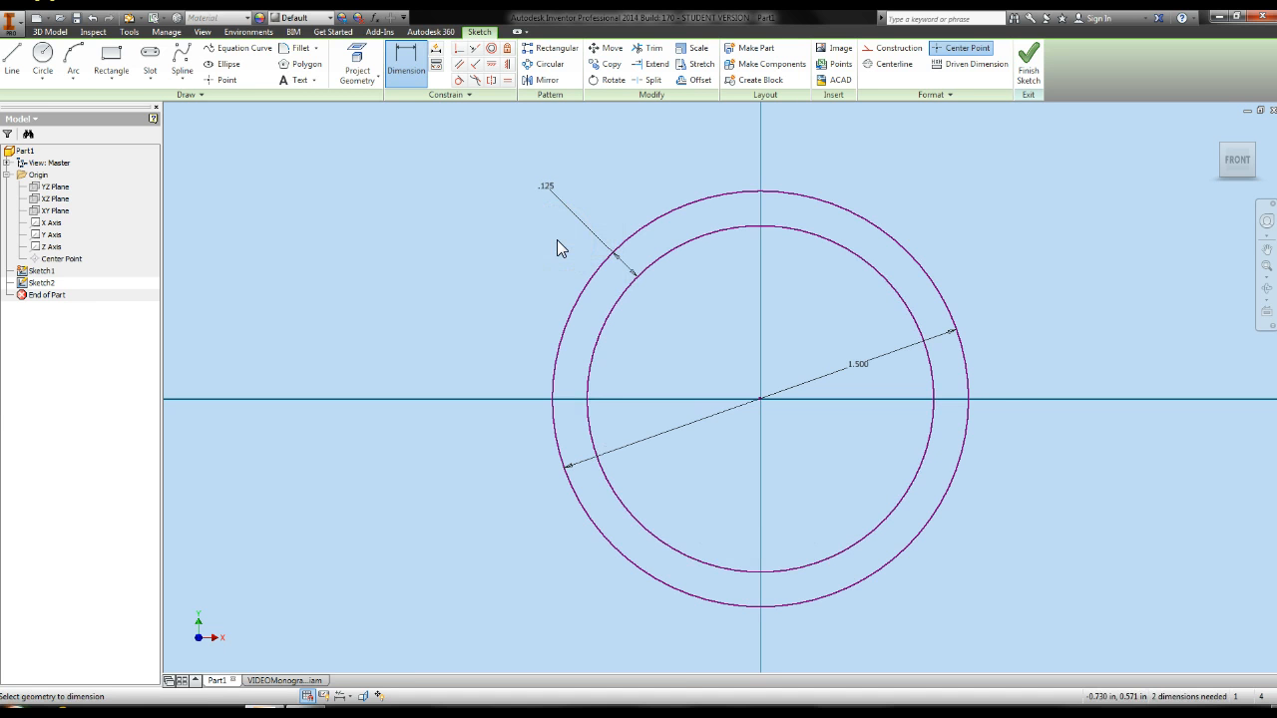
key(Escape)
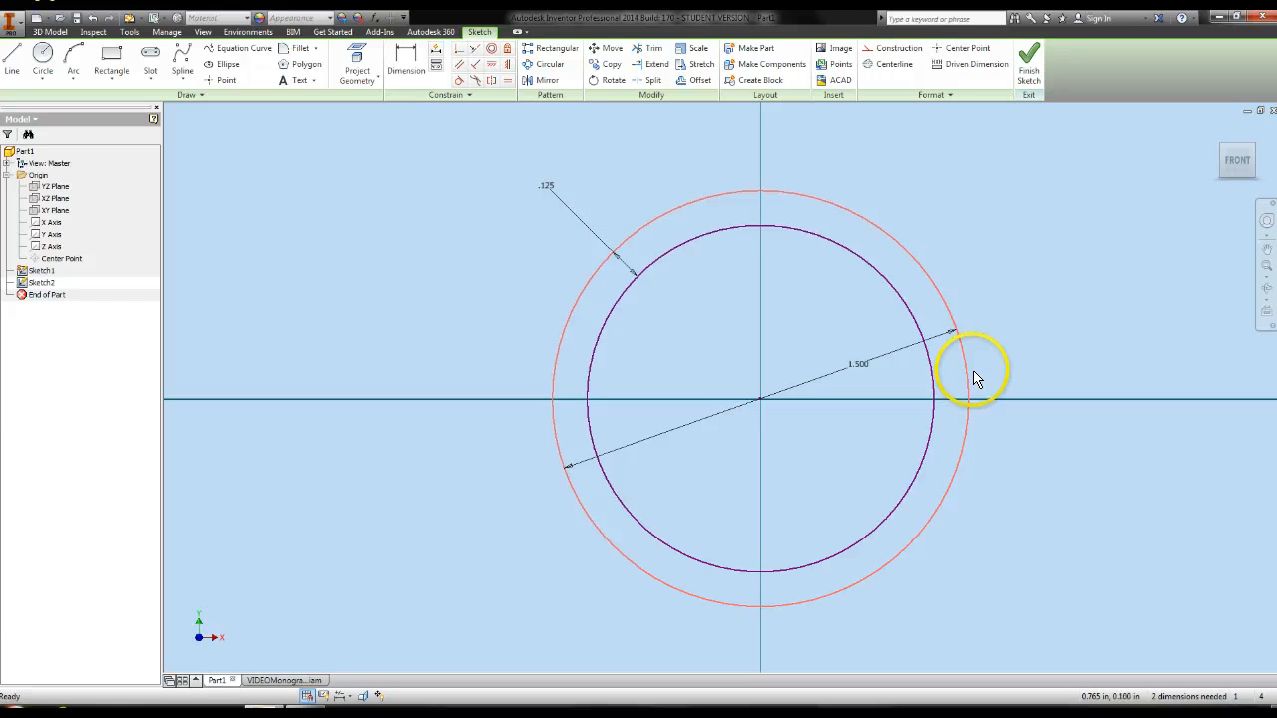
click(509, 244)
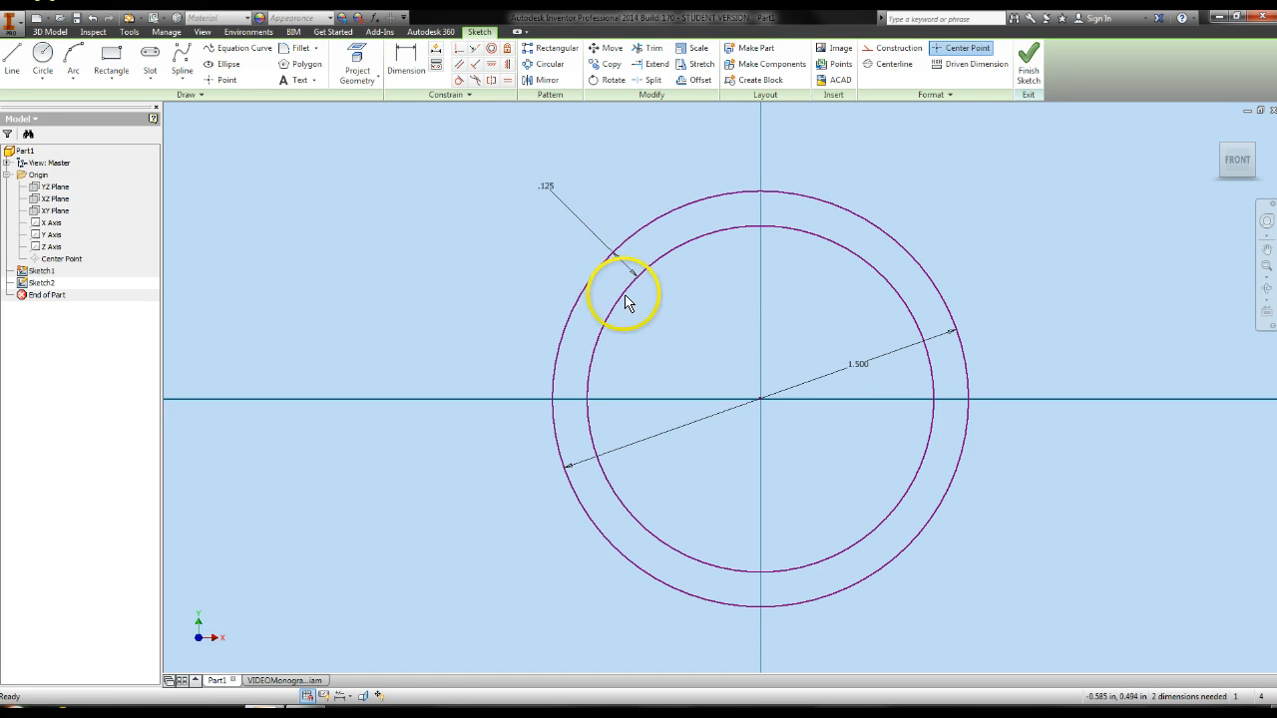
right_click(634, 230)
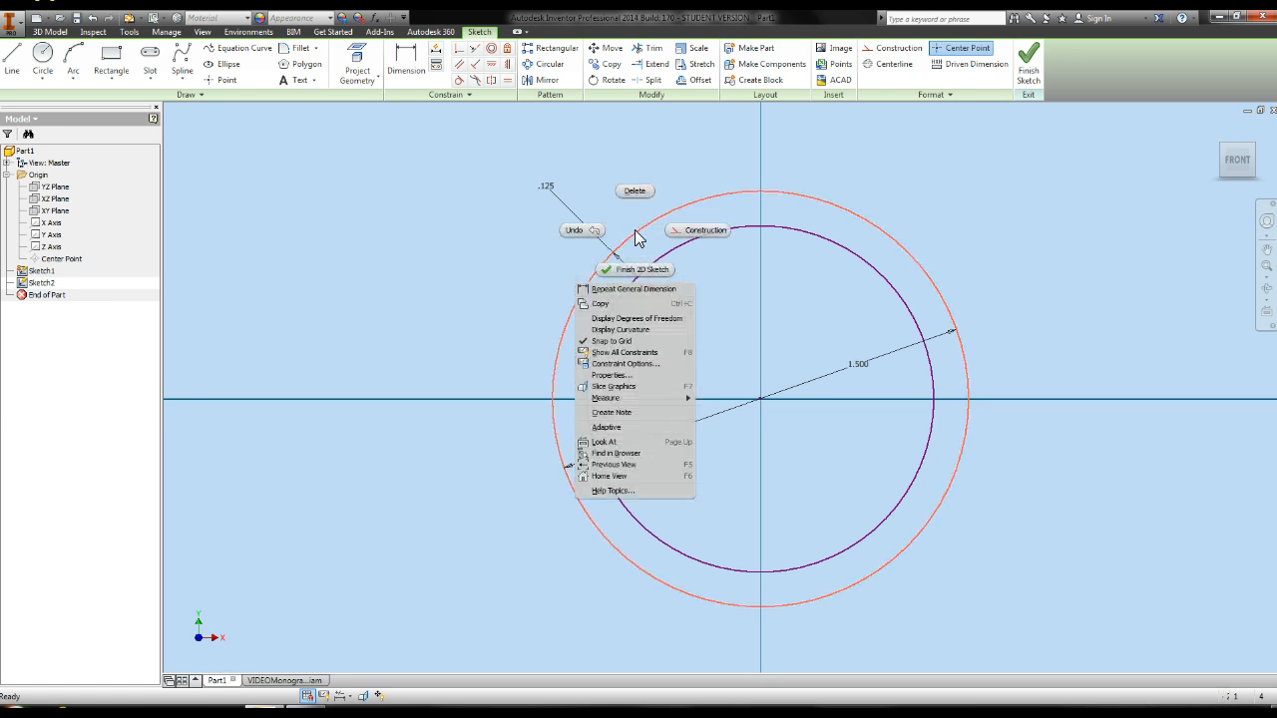
click(694, 229)
click(688, 244)
right_click(688, 245)
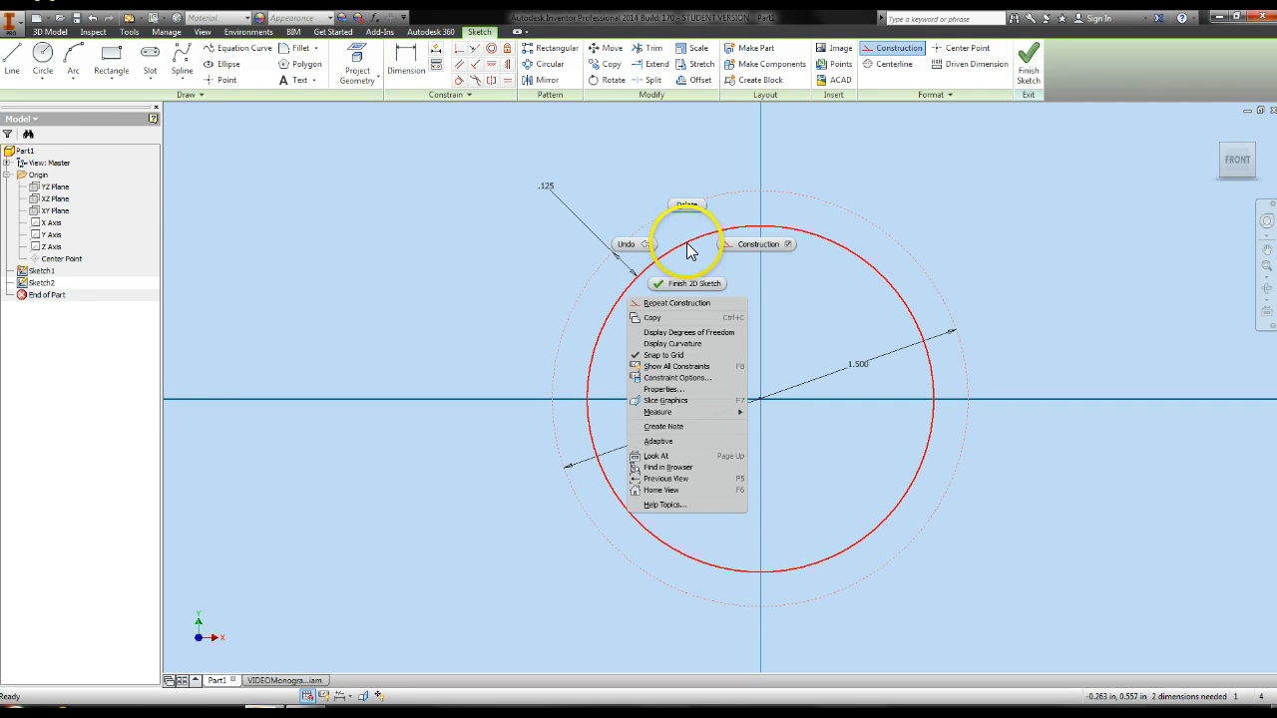
click(738, 246)
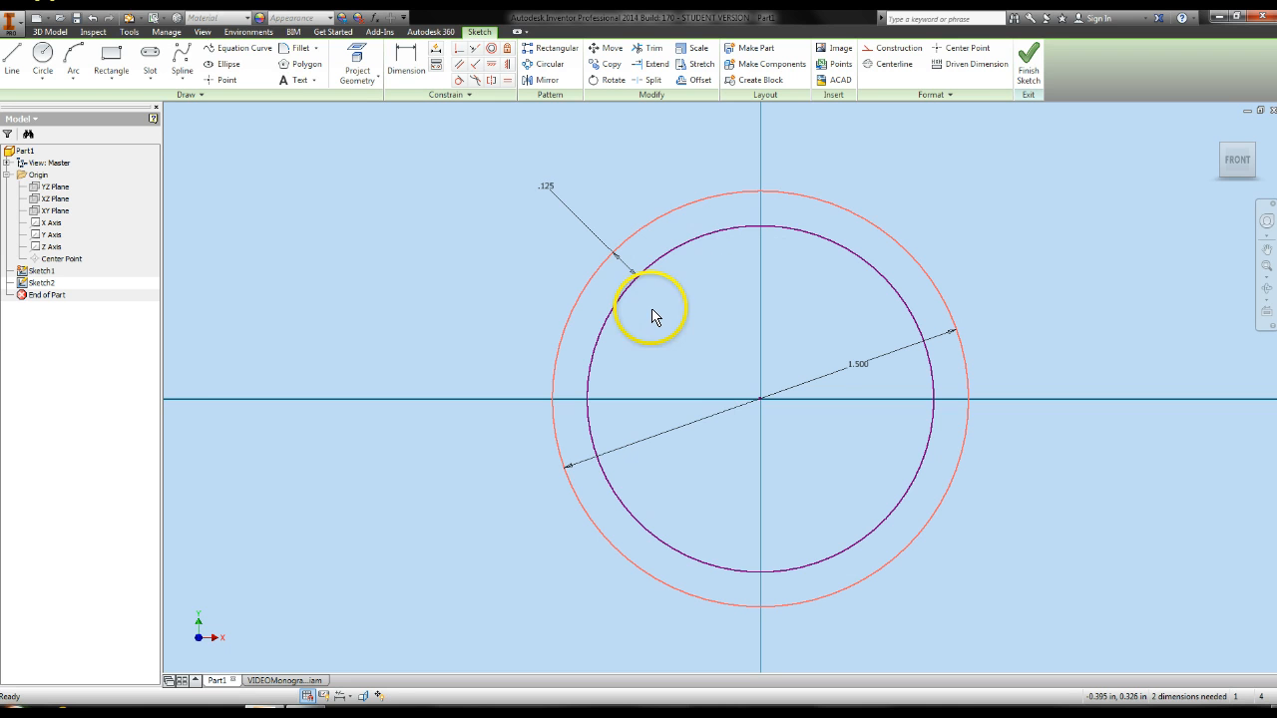
Convert the outer circle and the inner offset circle to construction geometry
click(665, 212)
right_click(667, 212)
click(727, 209)
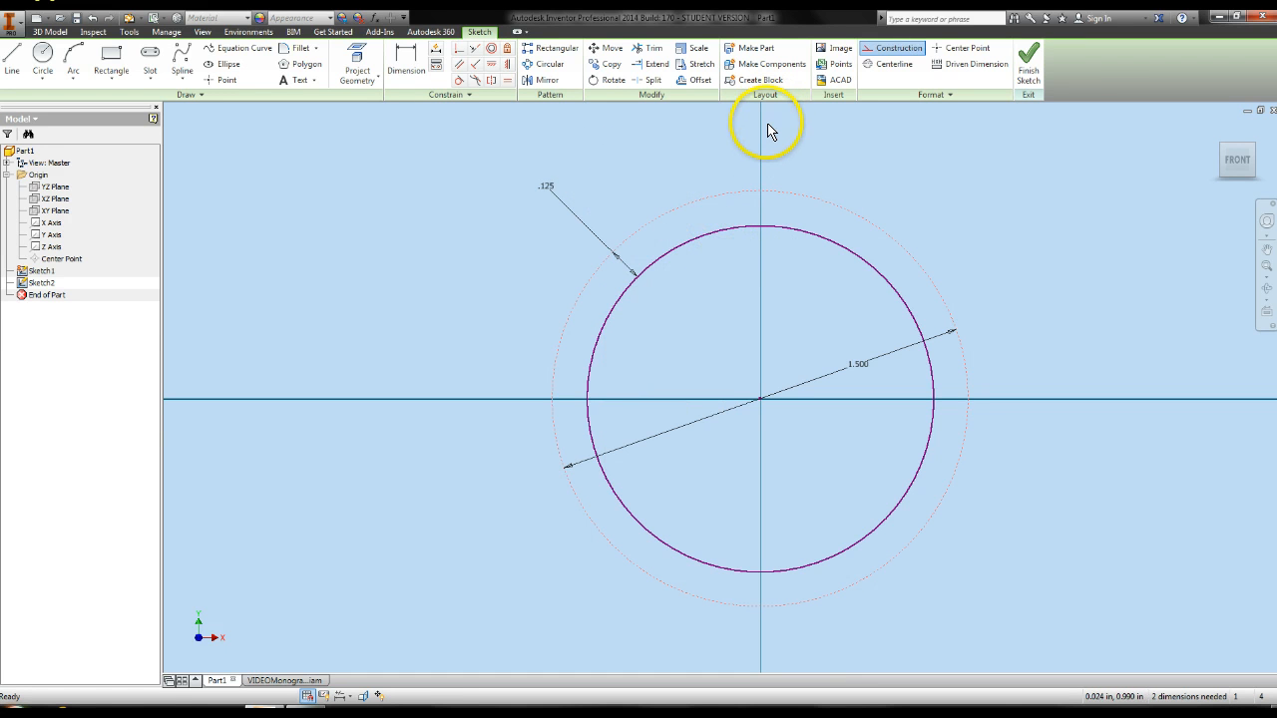
click(764, 132)
click(693, 244)
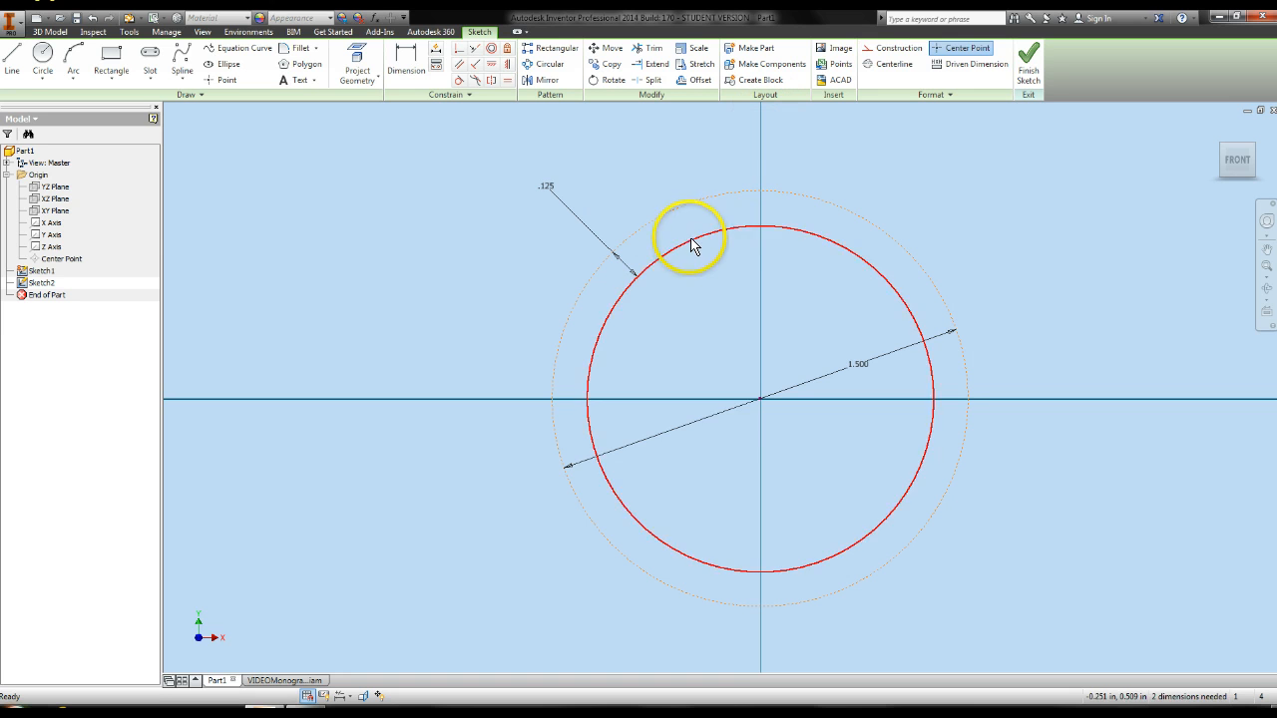
right_click(695, 246)
click(743, 240)
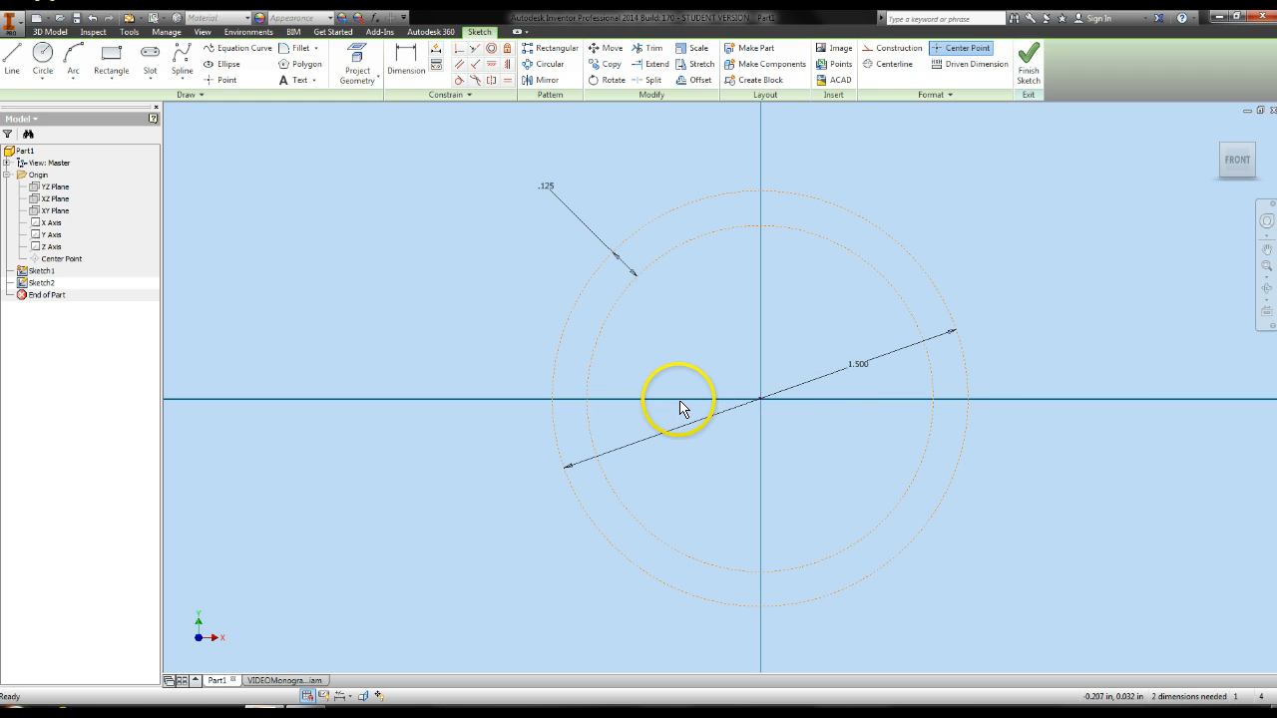
Draw a vertical line about 1.81 in long through both circles, starting above them at X 0.25 in and about Y 0.875 in
click(12, 60)
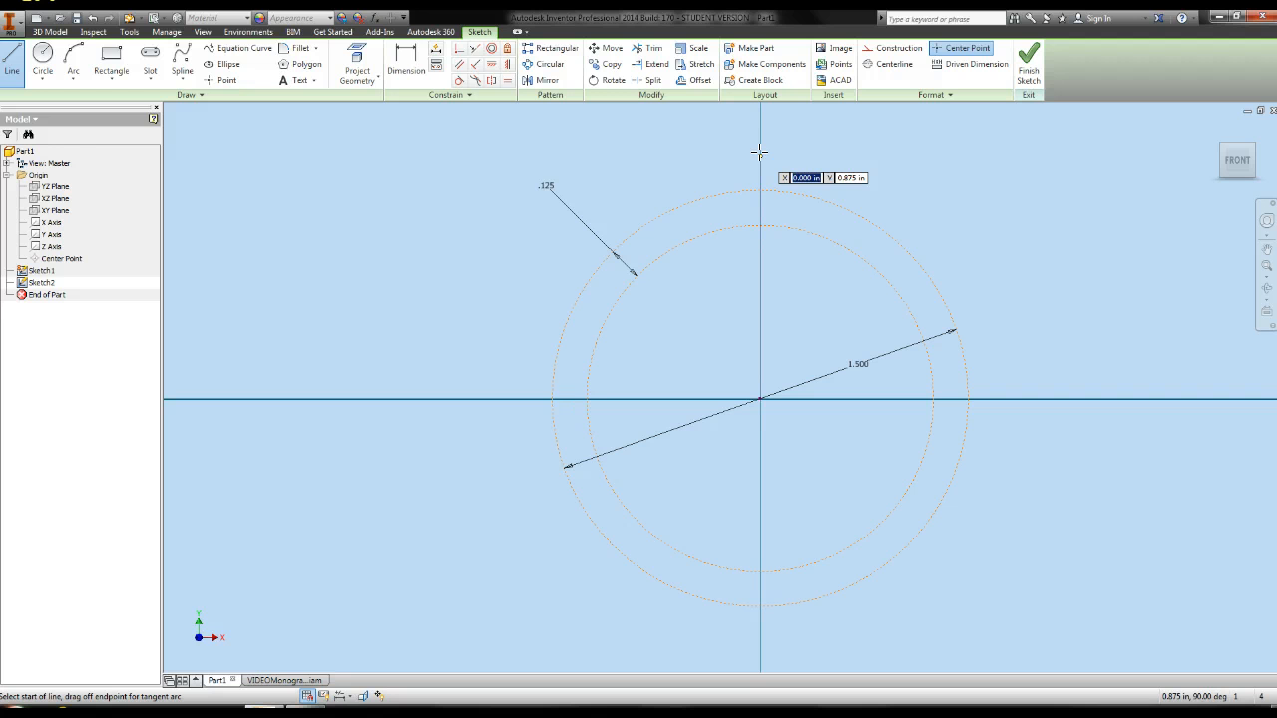
text(.25)
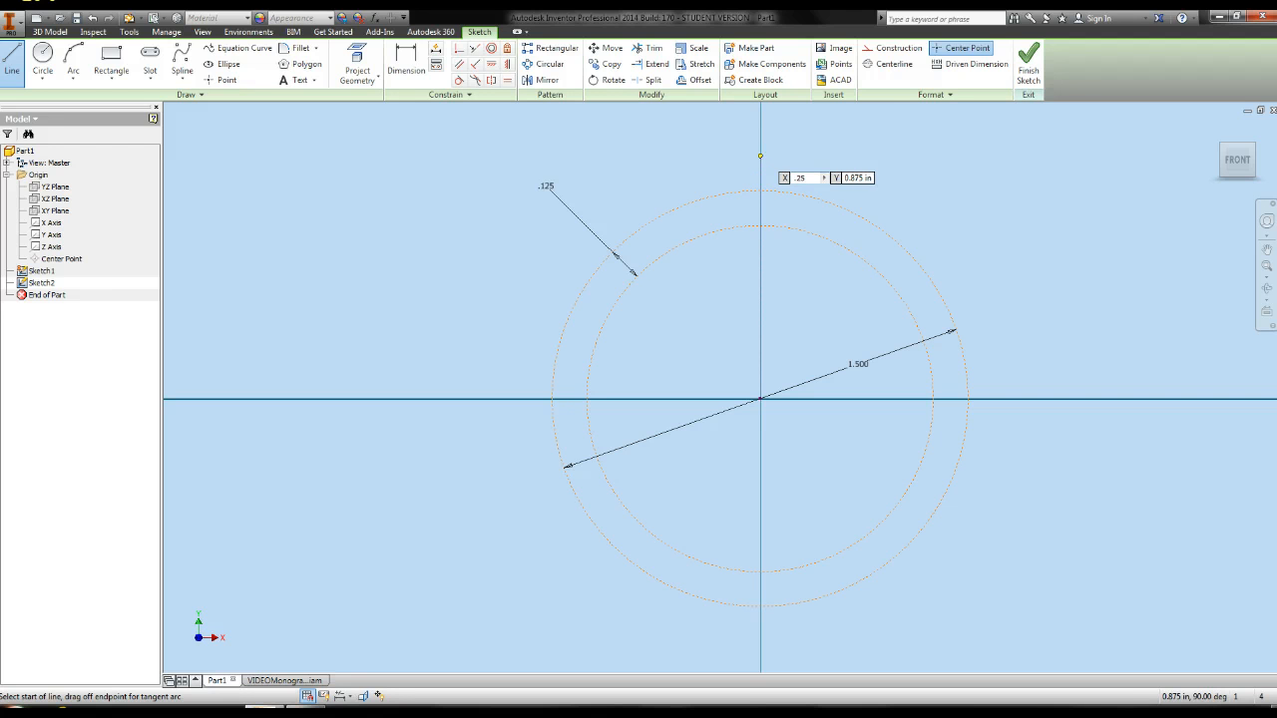
key(Return)
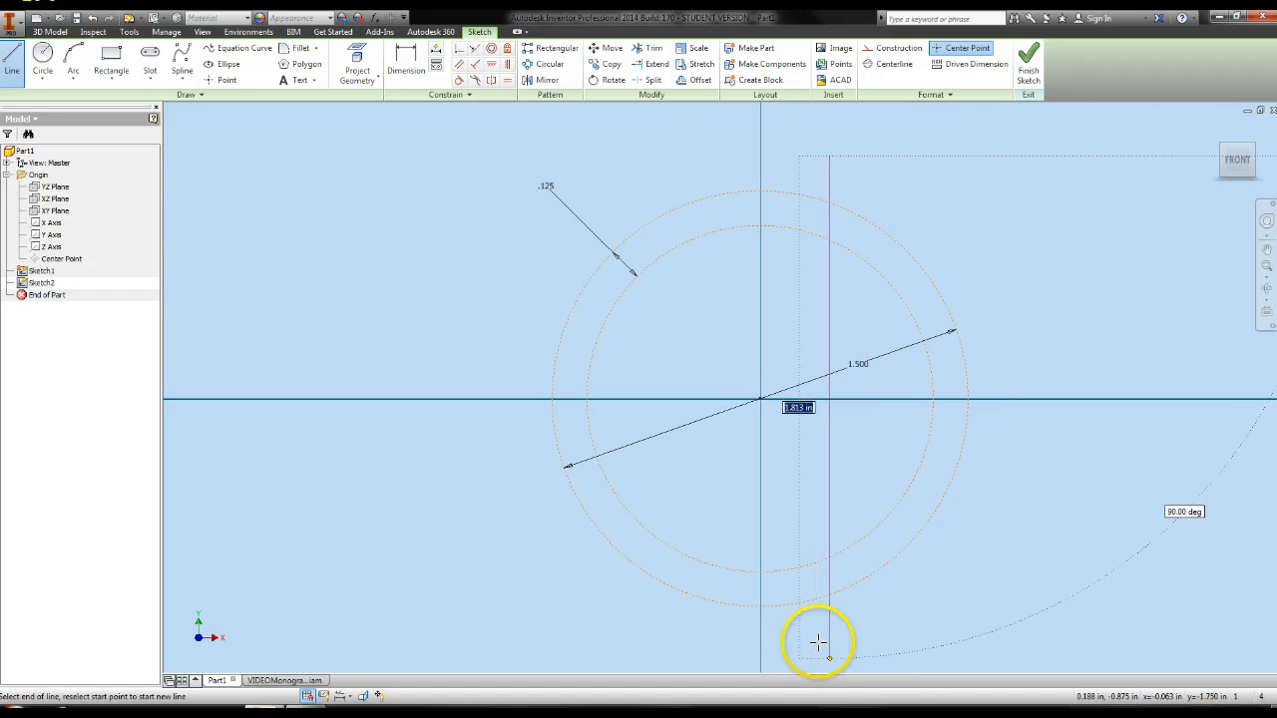
scroll(826, 649, down, 3)
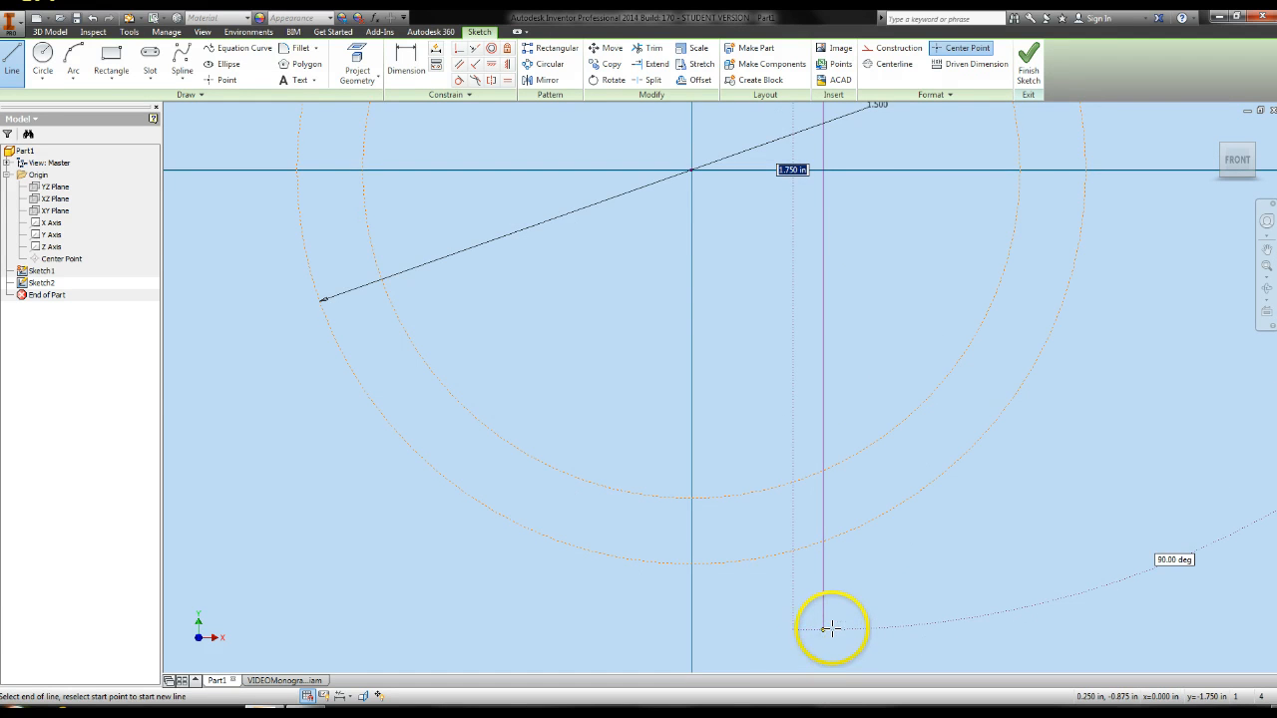
scroll(831, 626, up, 3)
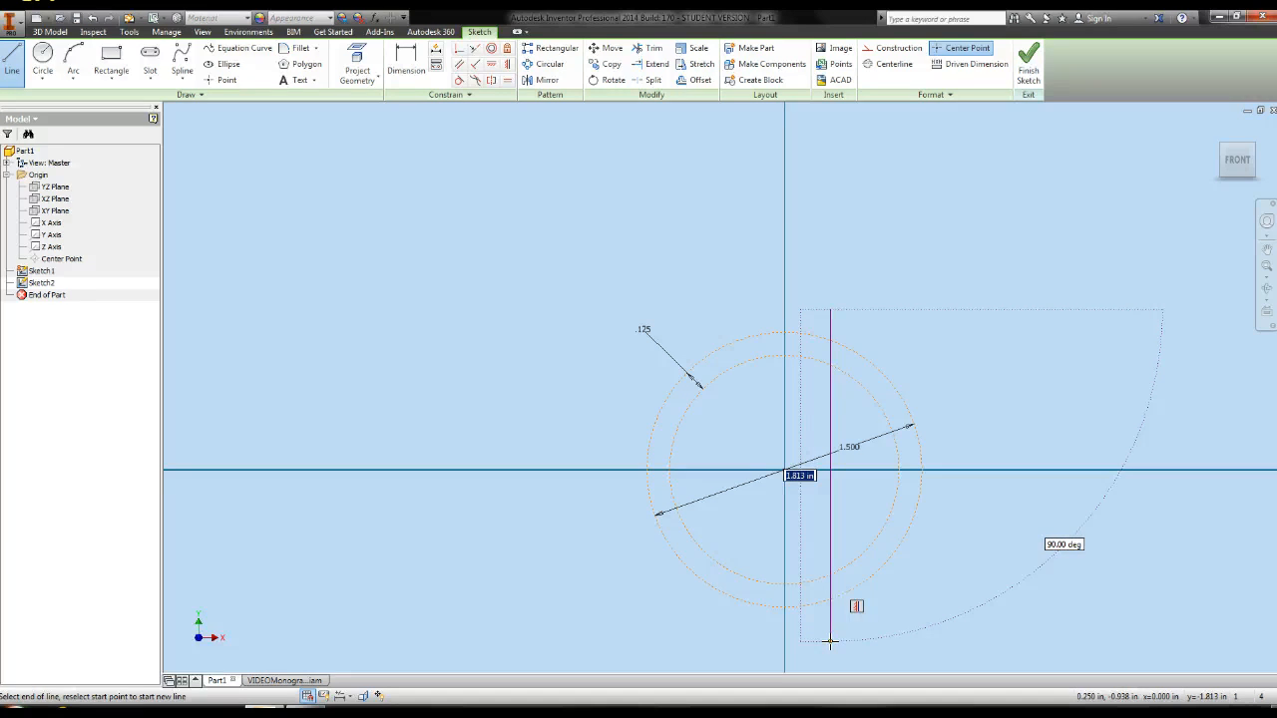
click(829, 641)
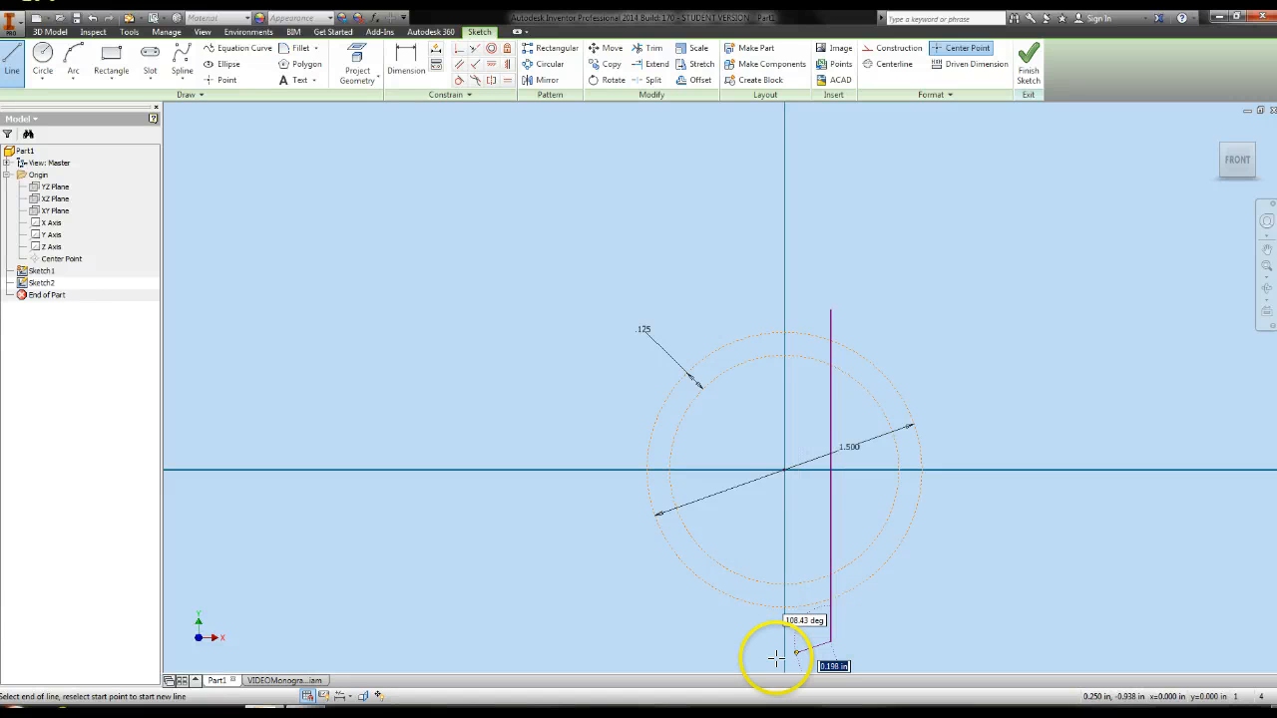
Draw a second vertical line about 1.81 in long through both circles, starting at X -0.25 in and about Y 0.875 in
key(Escape)
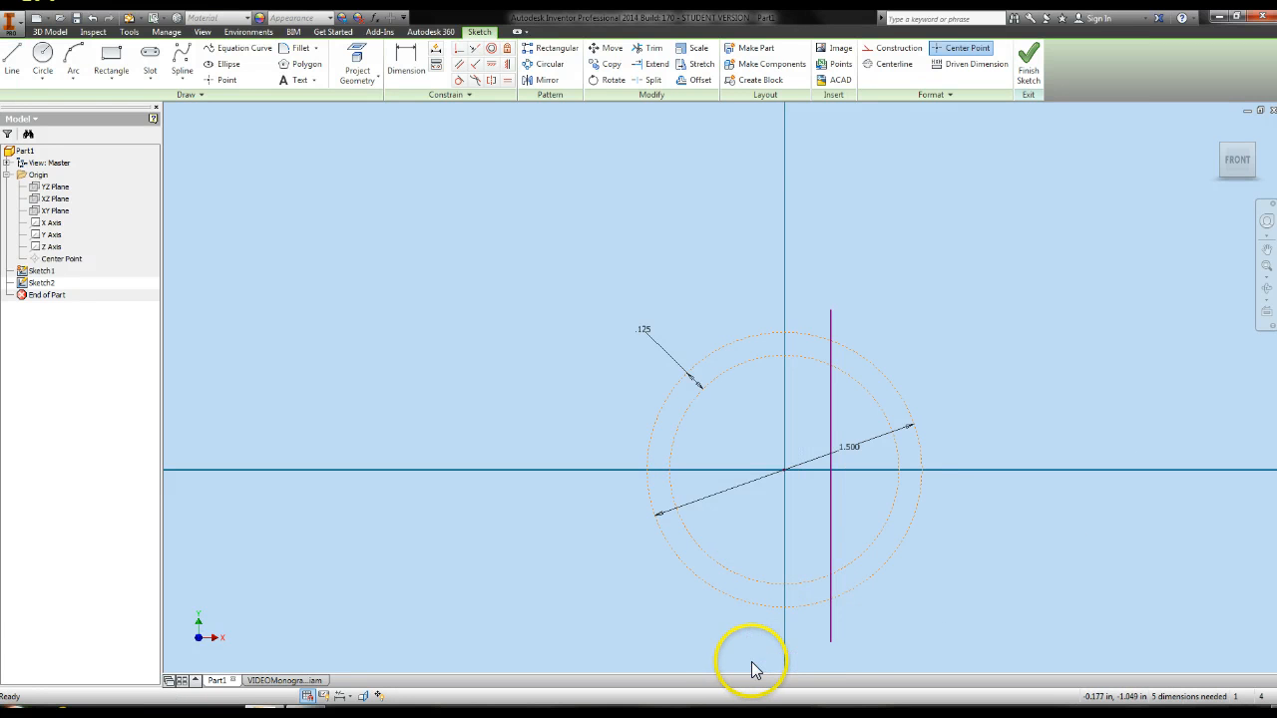
click(12, 61)
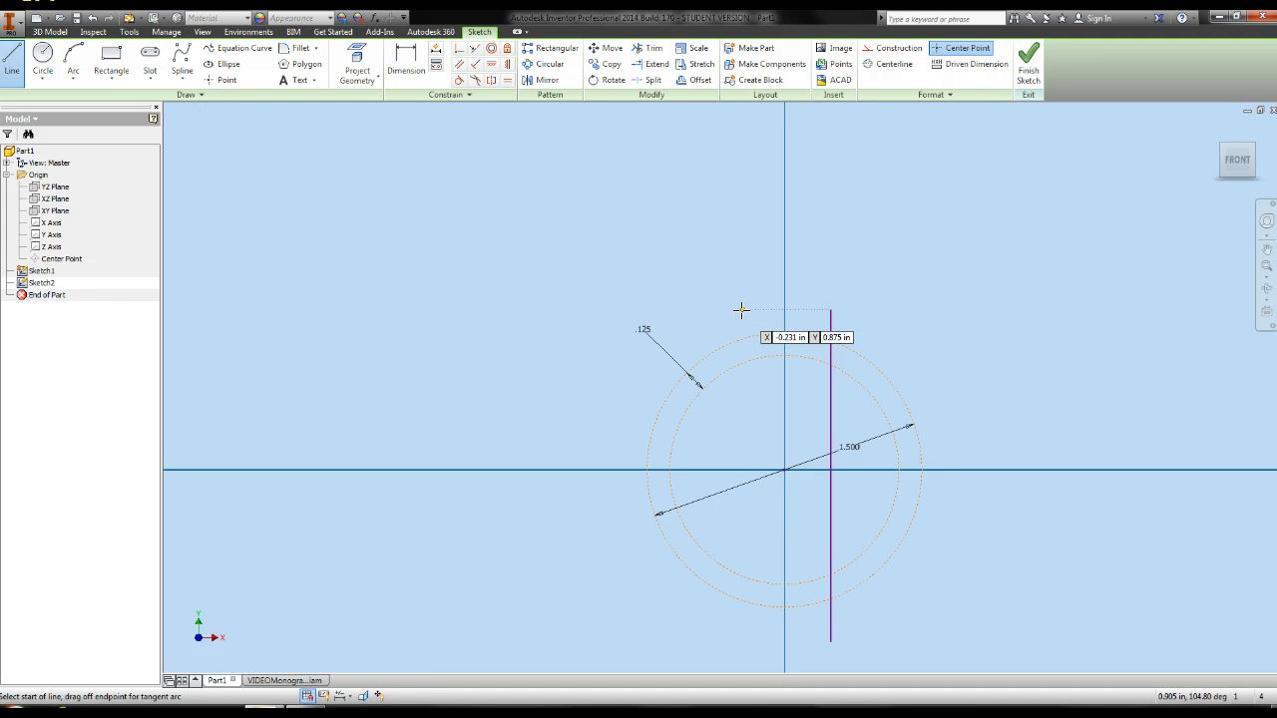
key(Tab)
text(-)
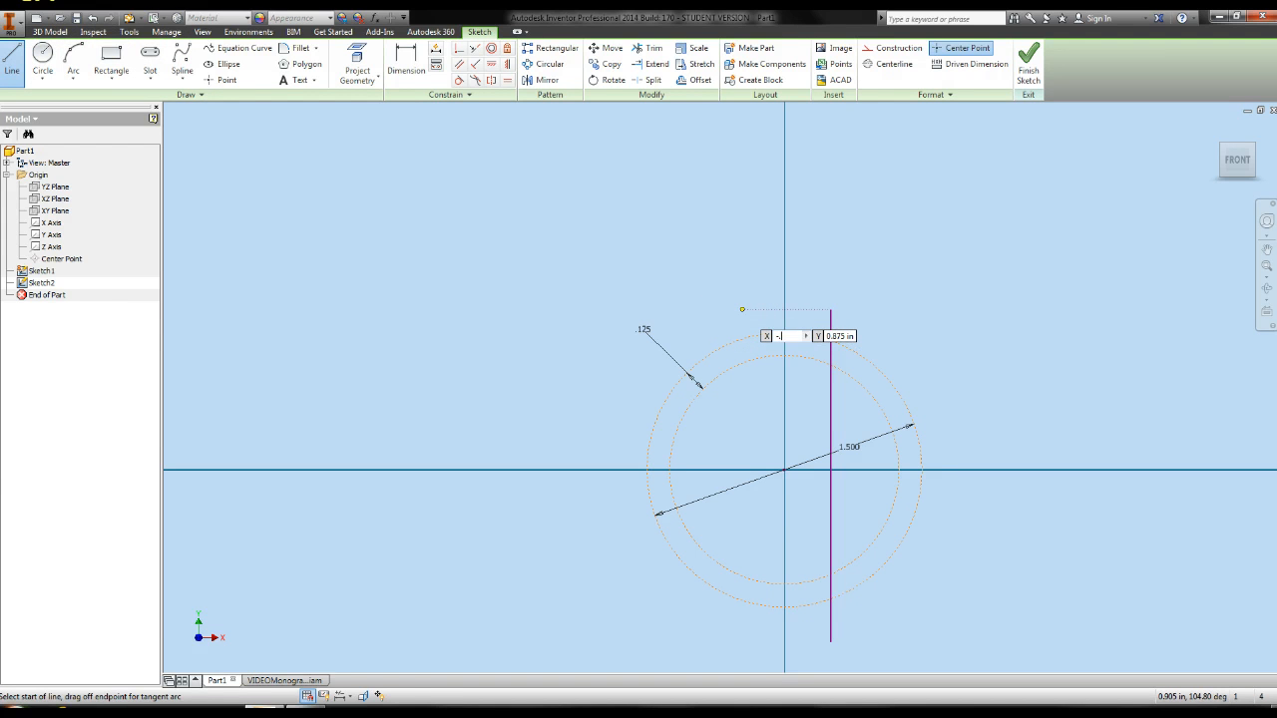
text(.25)
key(Return)
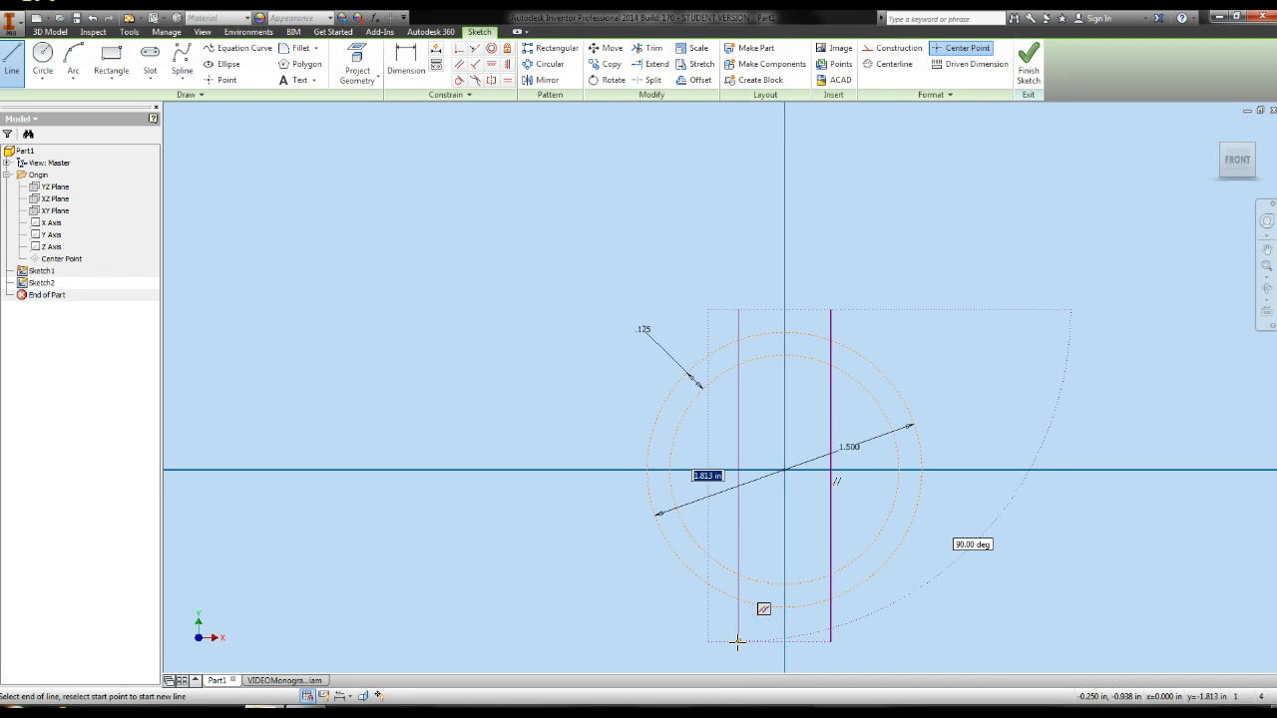
click(738, 639)
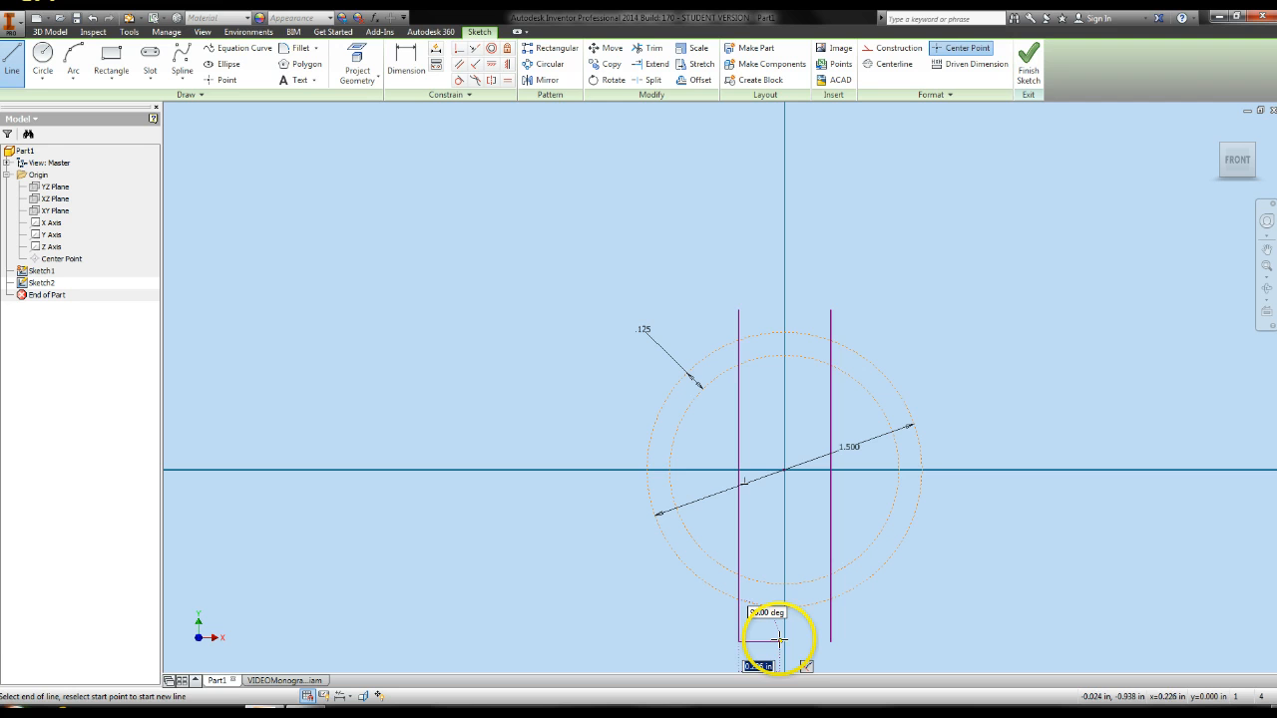
key(Escape)
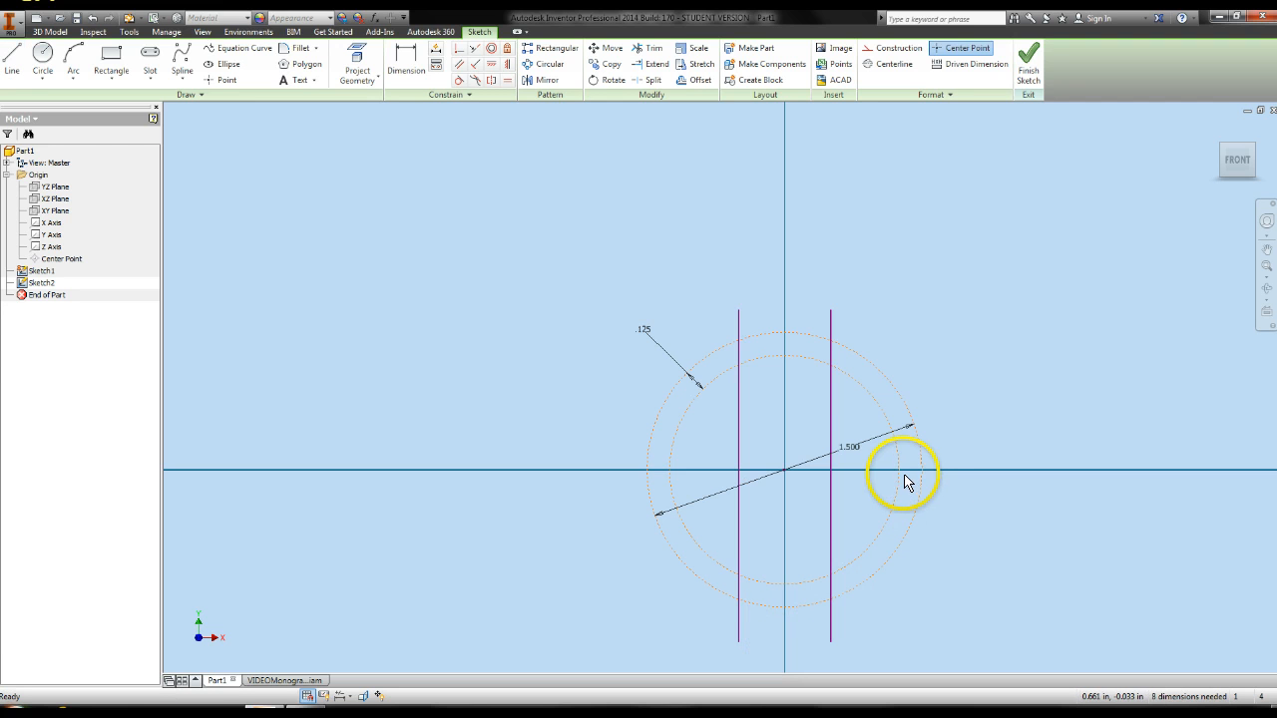
Convert the two vertical lines through the circles to construction geometry
right_click(834, 433)
click(872, 433)
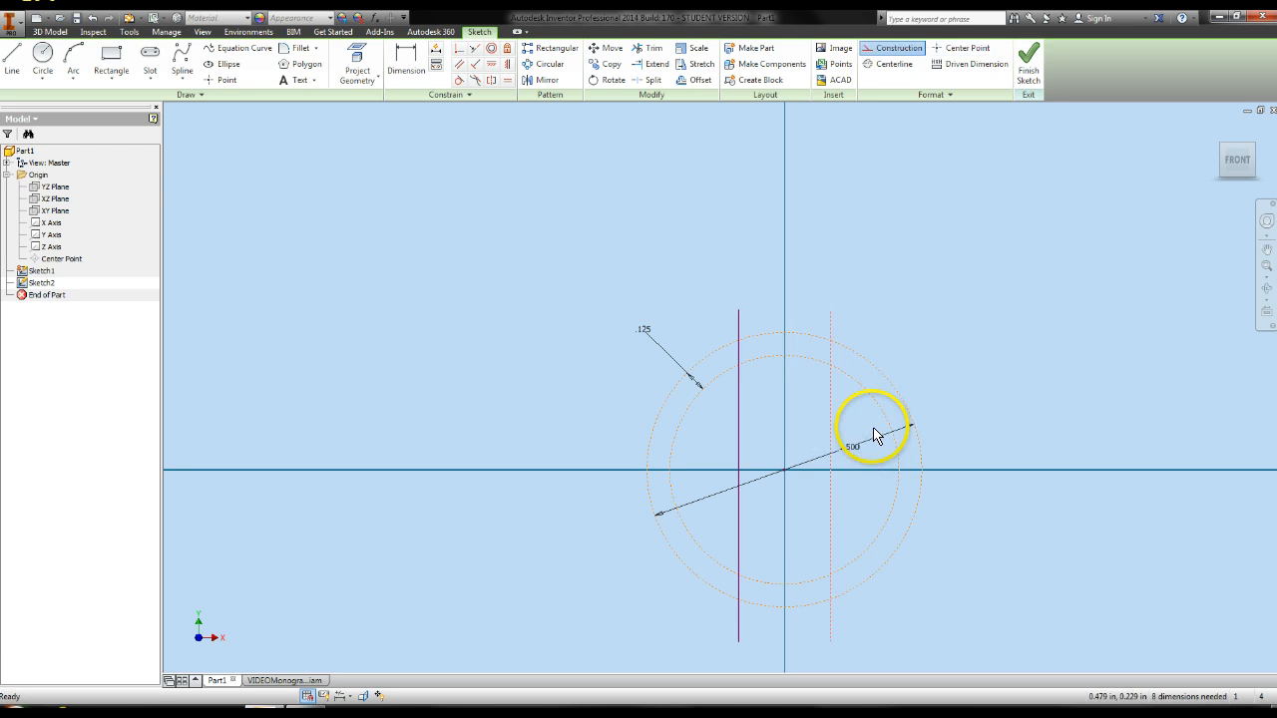
click(975, 361)
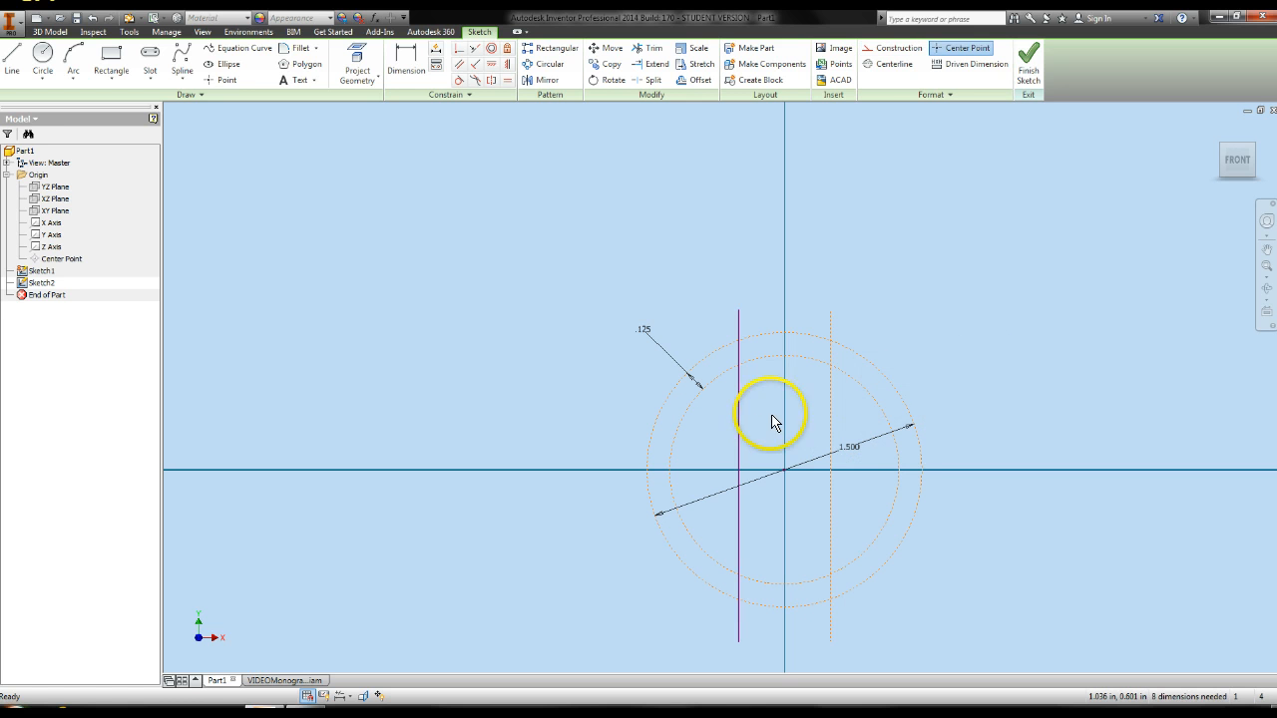
right_click(735, 422)
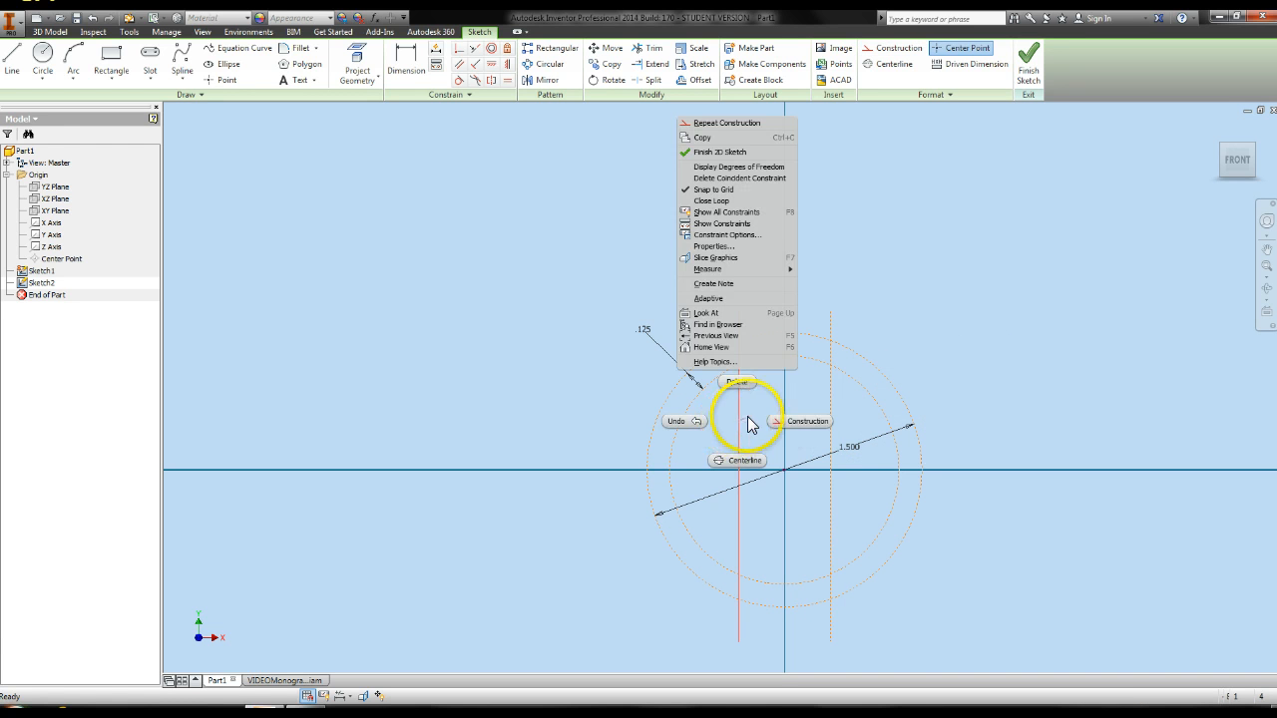
click(791, 418)
click(1107, 504)
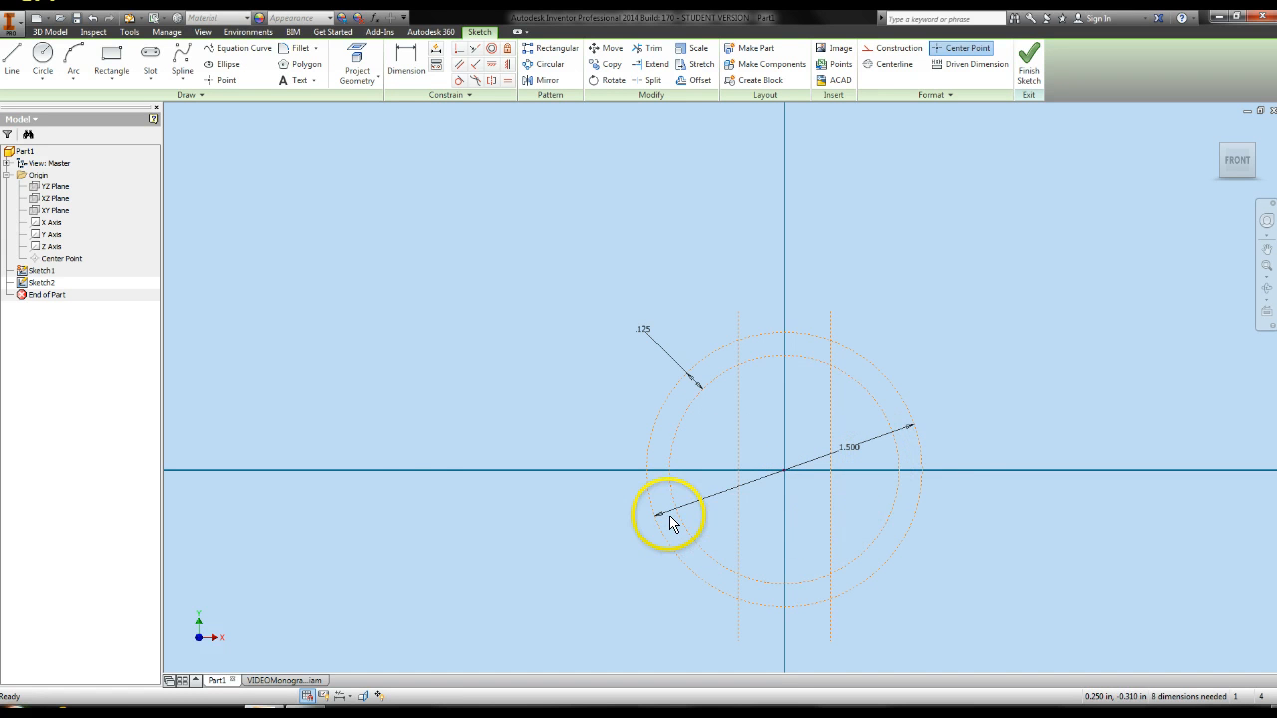
Examine the letter layout in the finished pendant assembly and return to the part sketch
key(alt)
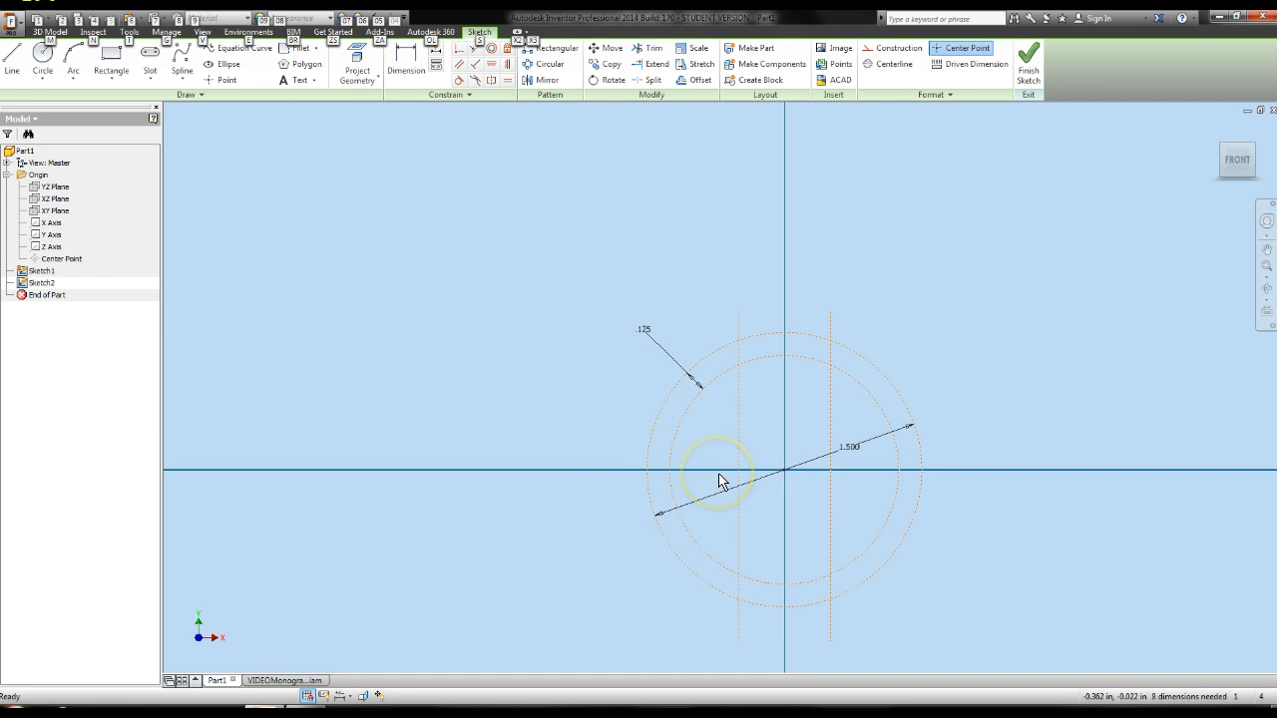
click(261, 681)
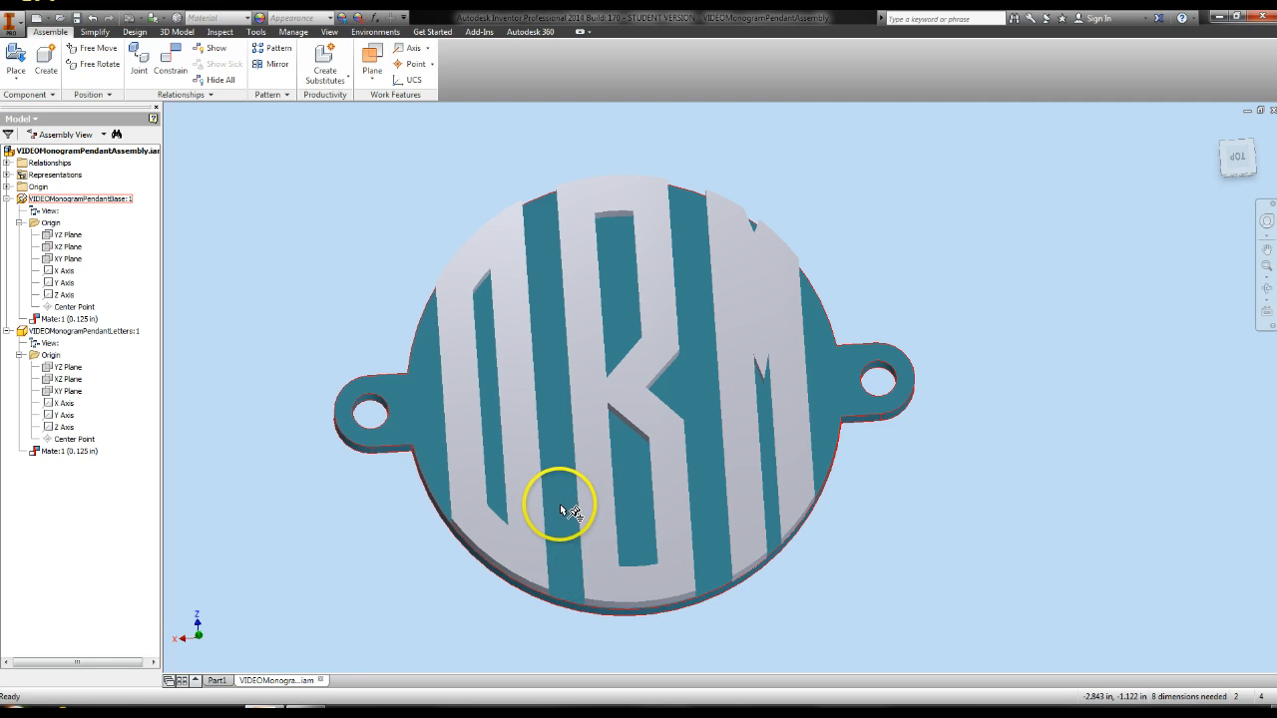
click(213, 680)
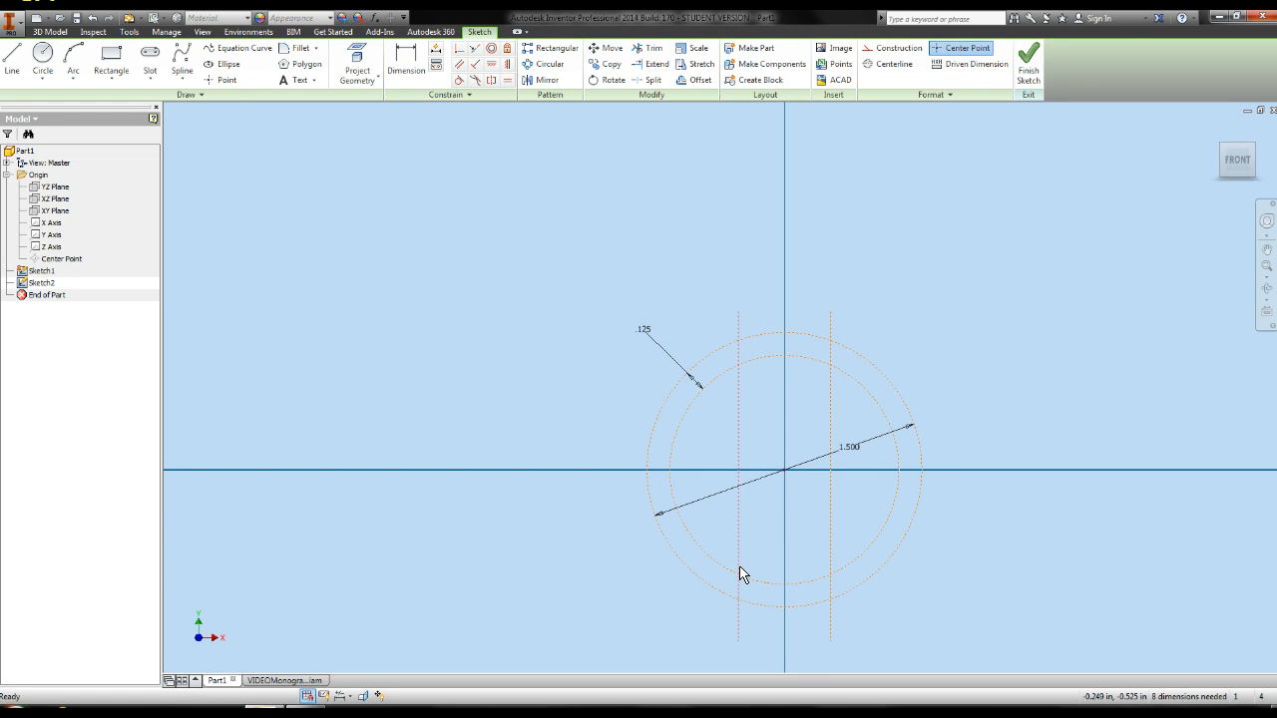
click(424, 450)
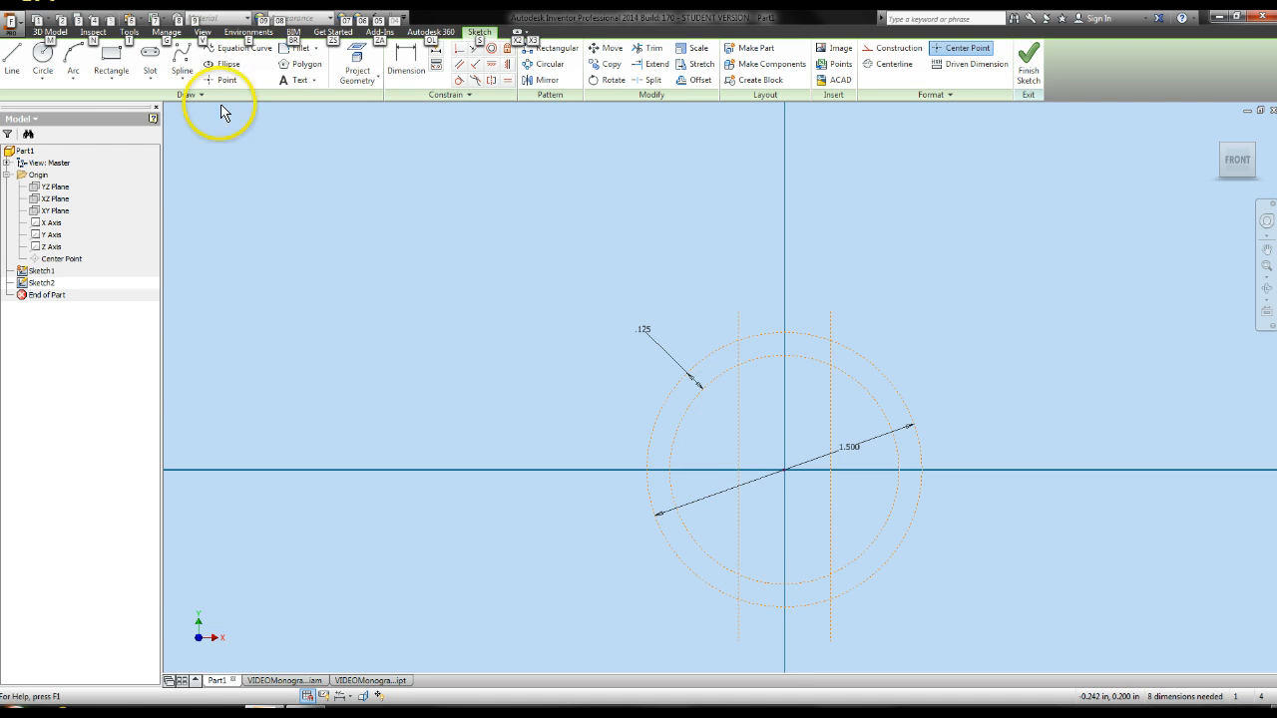
Draw two vertical lines for the left letter, spanning the inner circle at X -0.313 in and the outer circle at X -0.625 in
click(15, 61)
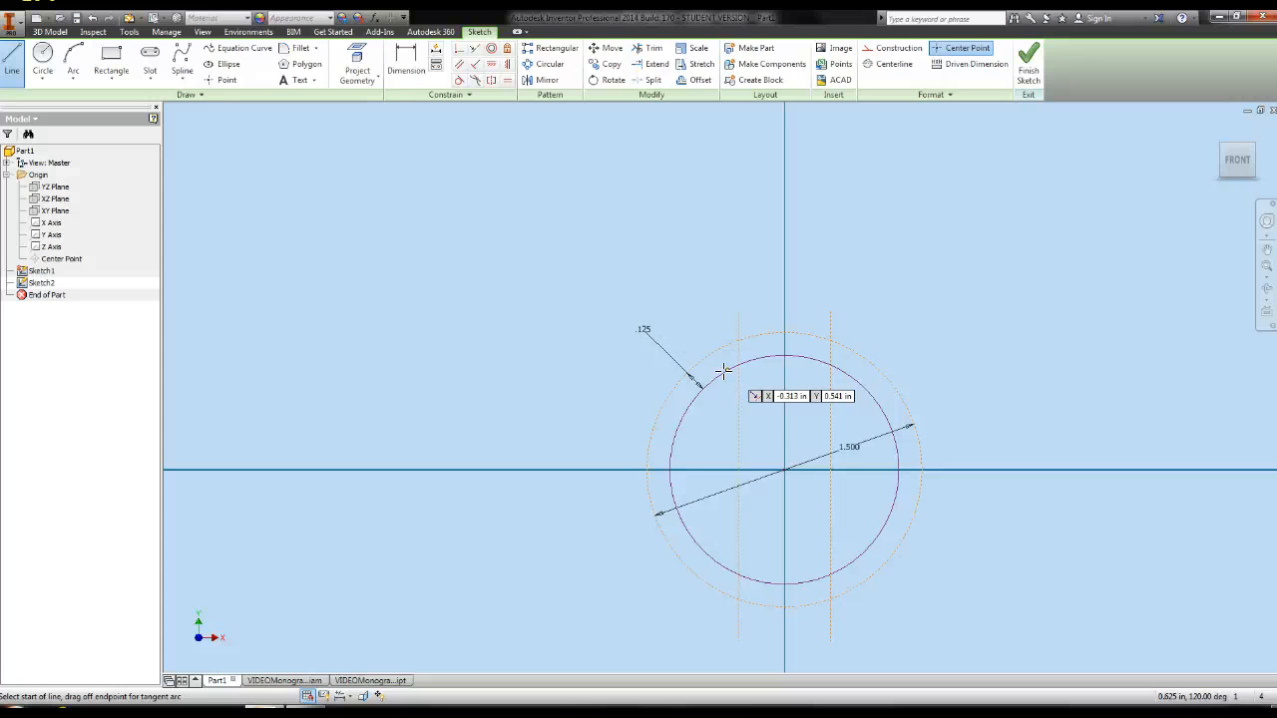
click(737, 361)
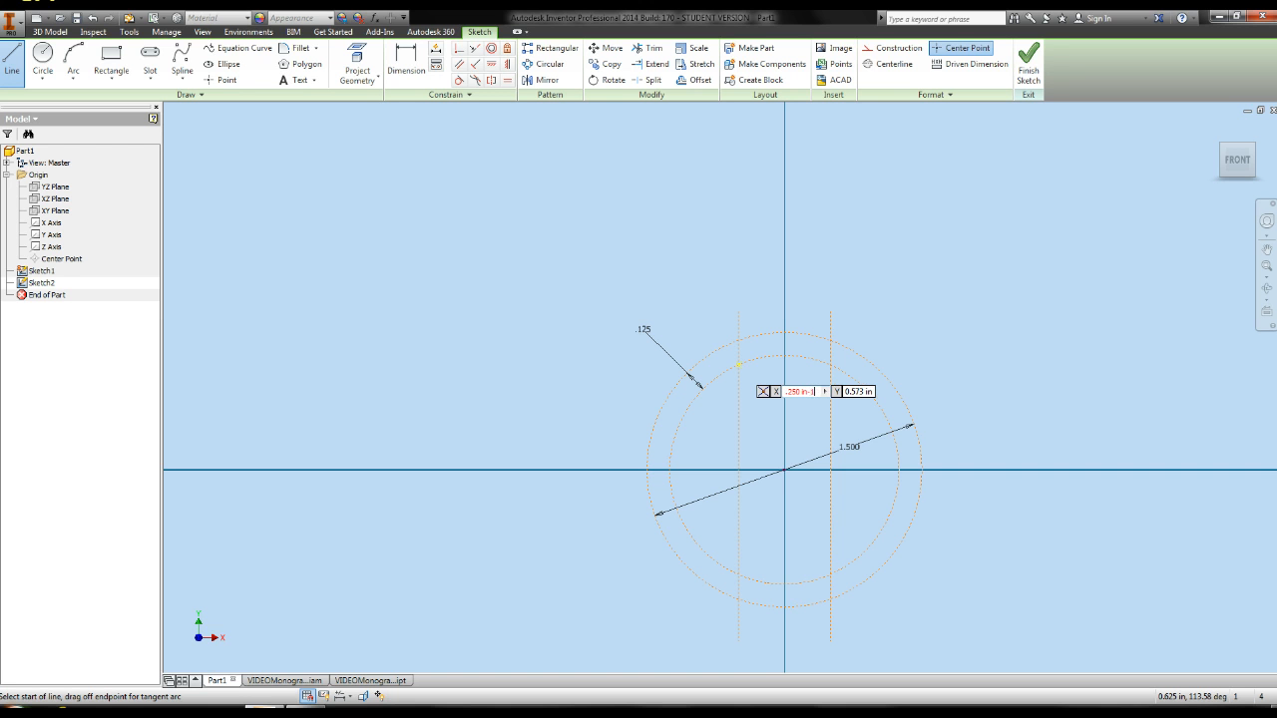
key(Return)
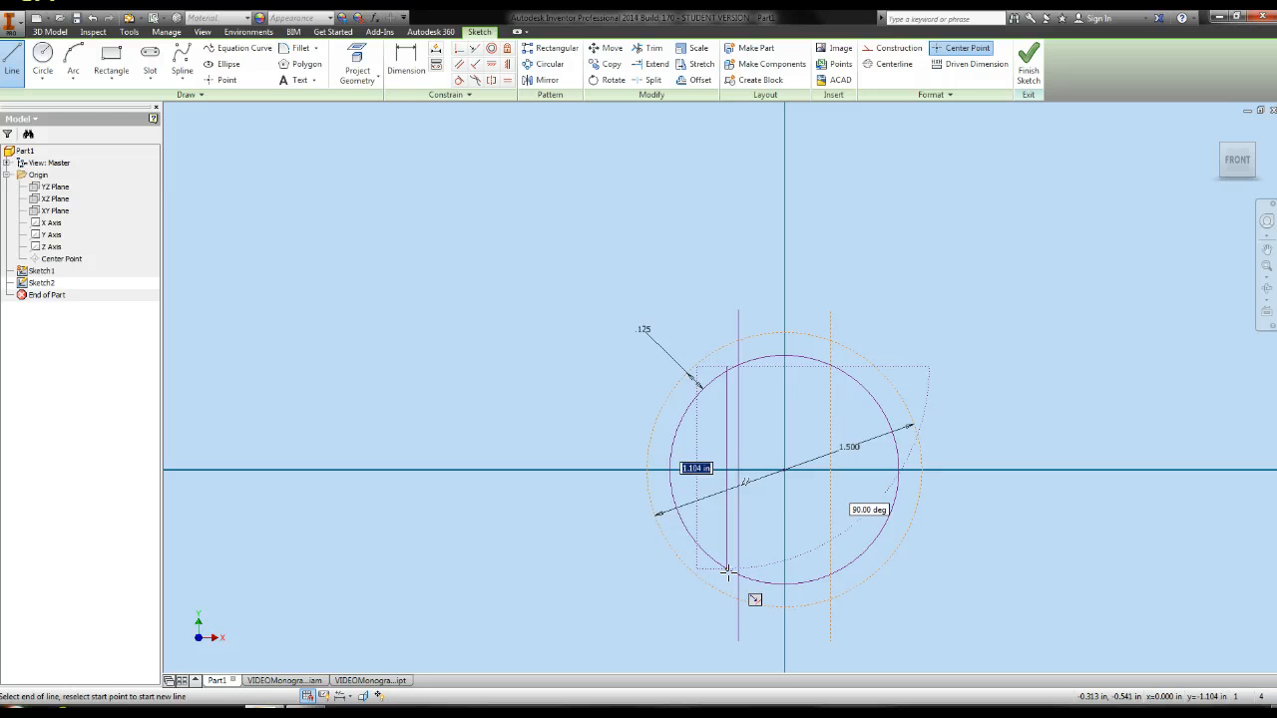
double_click(727, 569)
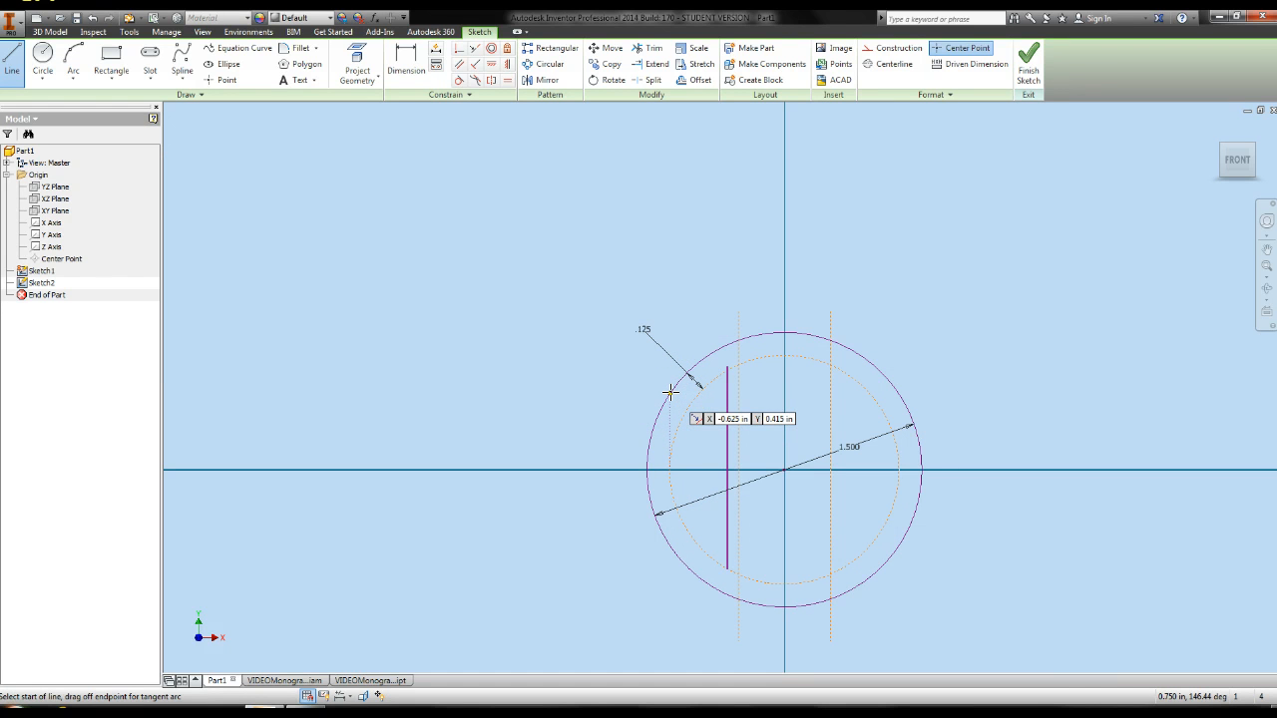
drag(669, 393, 668, 548)
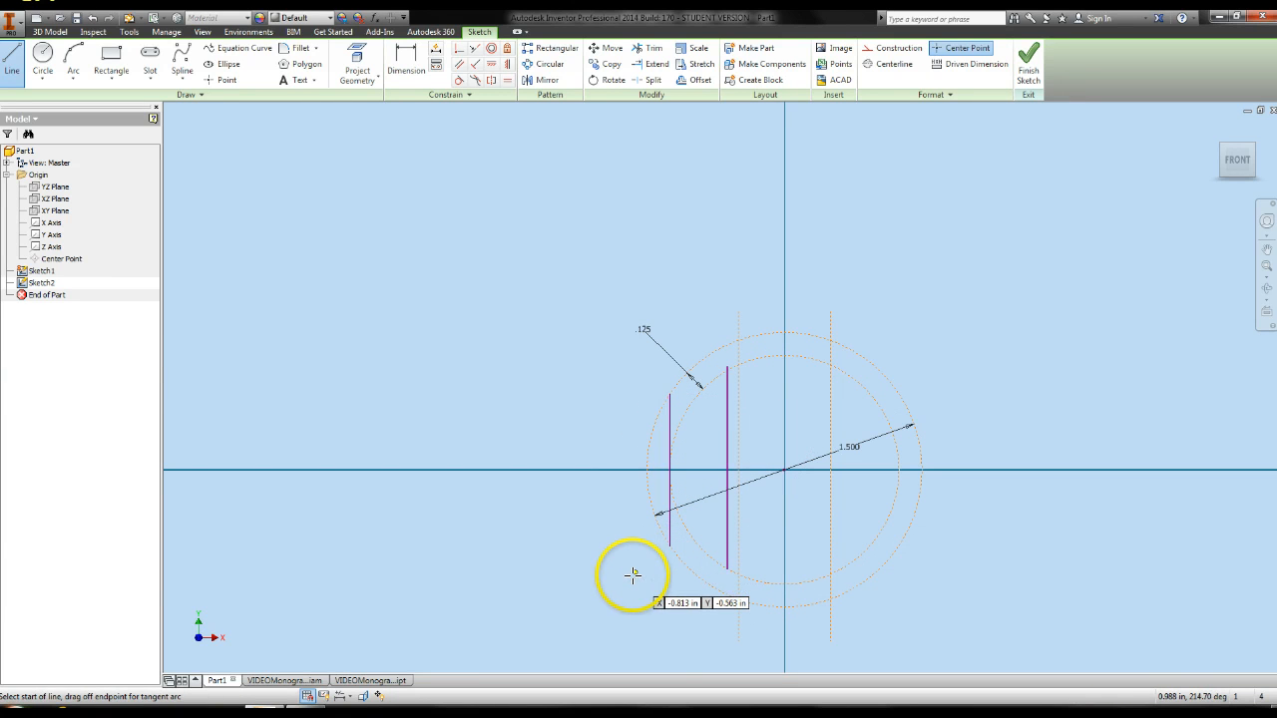
key(Escape)
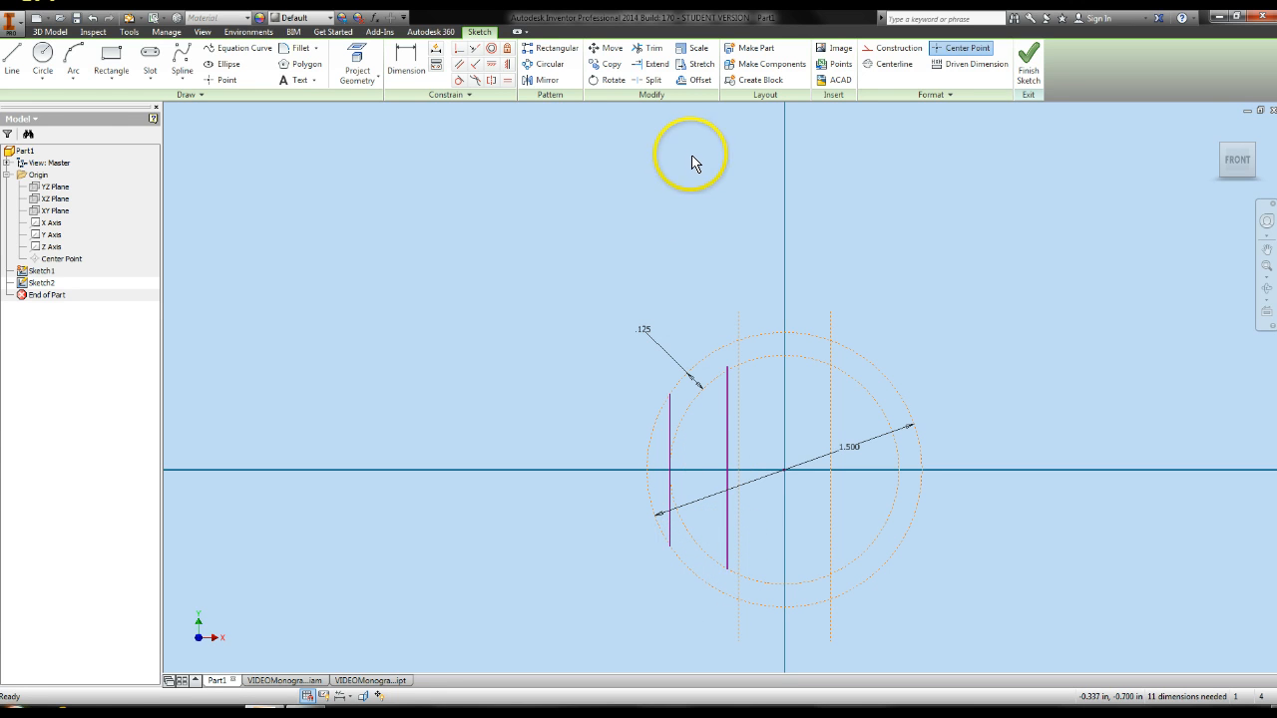
Extend both ends of the vertical line at X -0.313 in to the outer construction circle
click(653, 64)
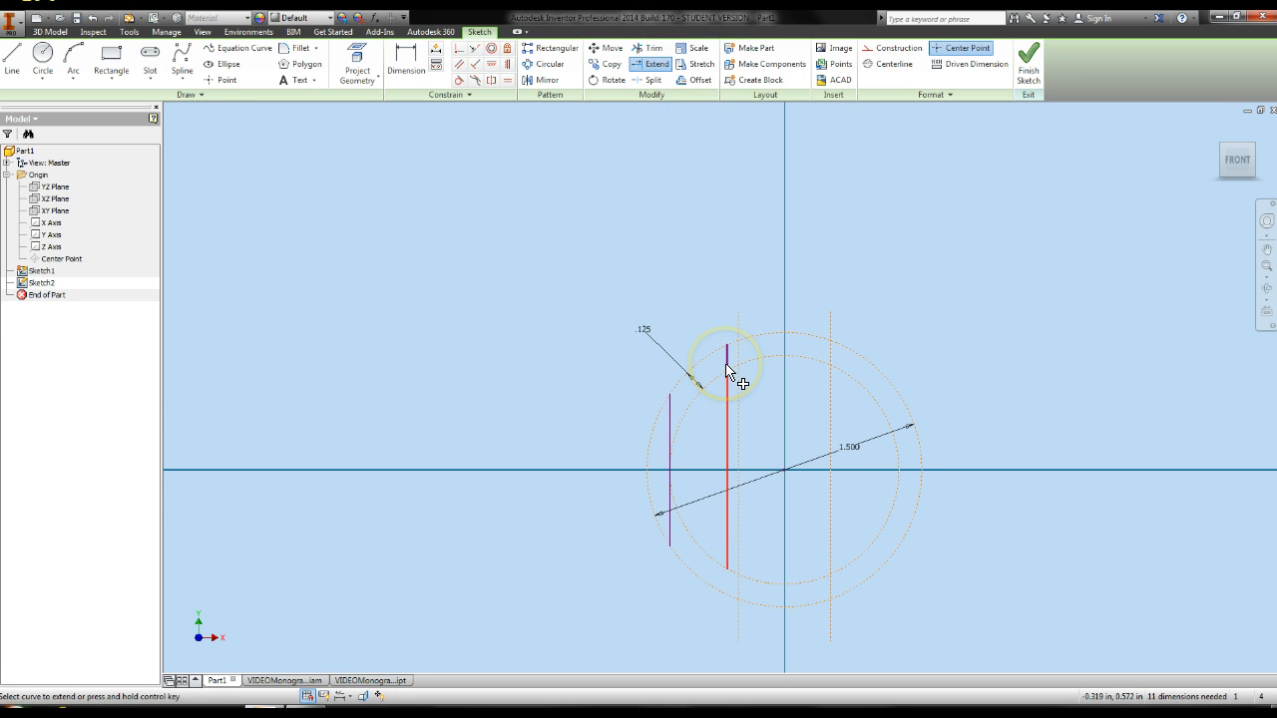
click(729, 355)
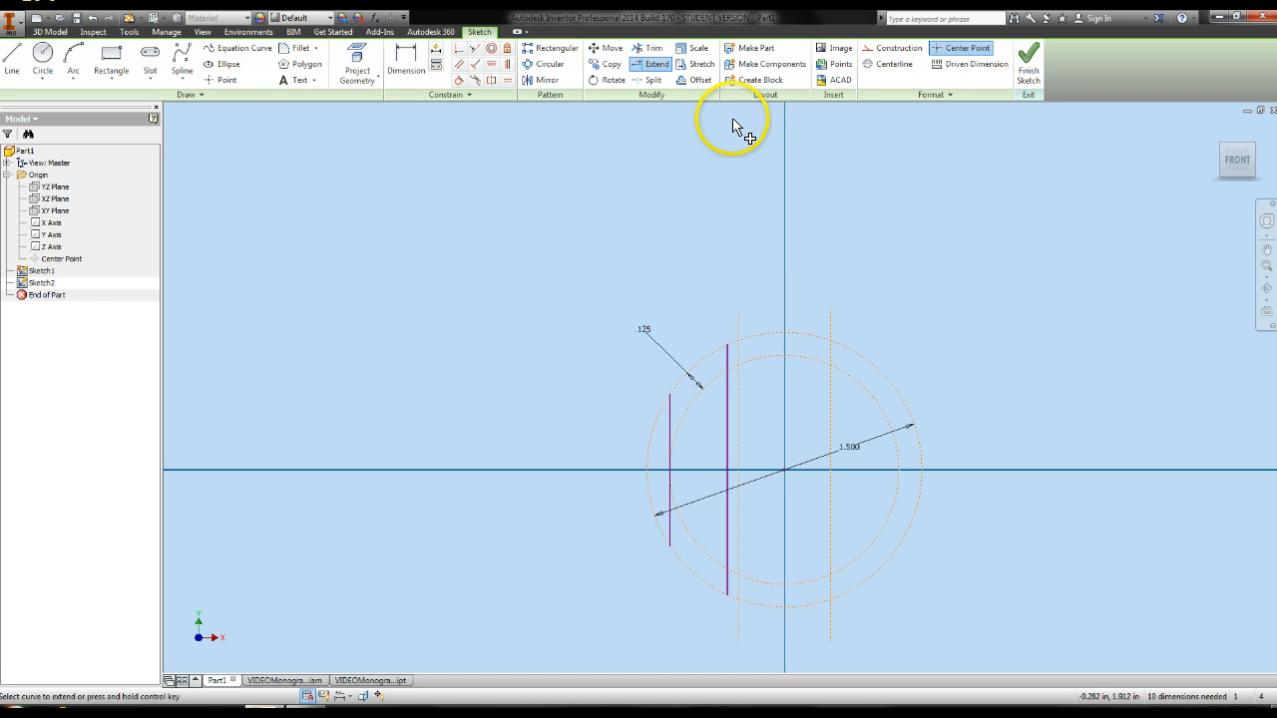
key(Escape)
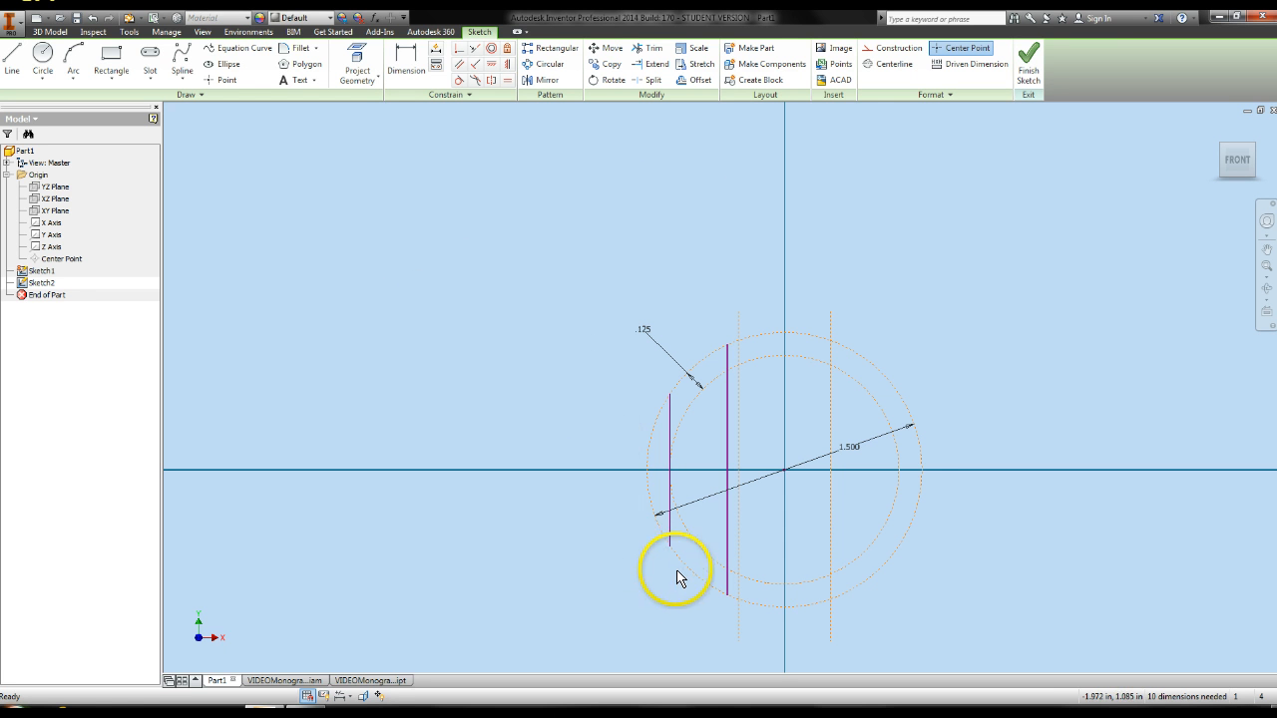
click(731, 595)
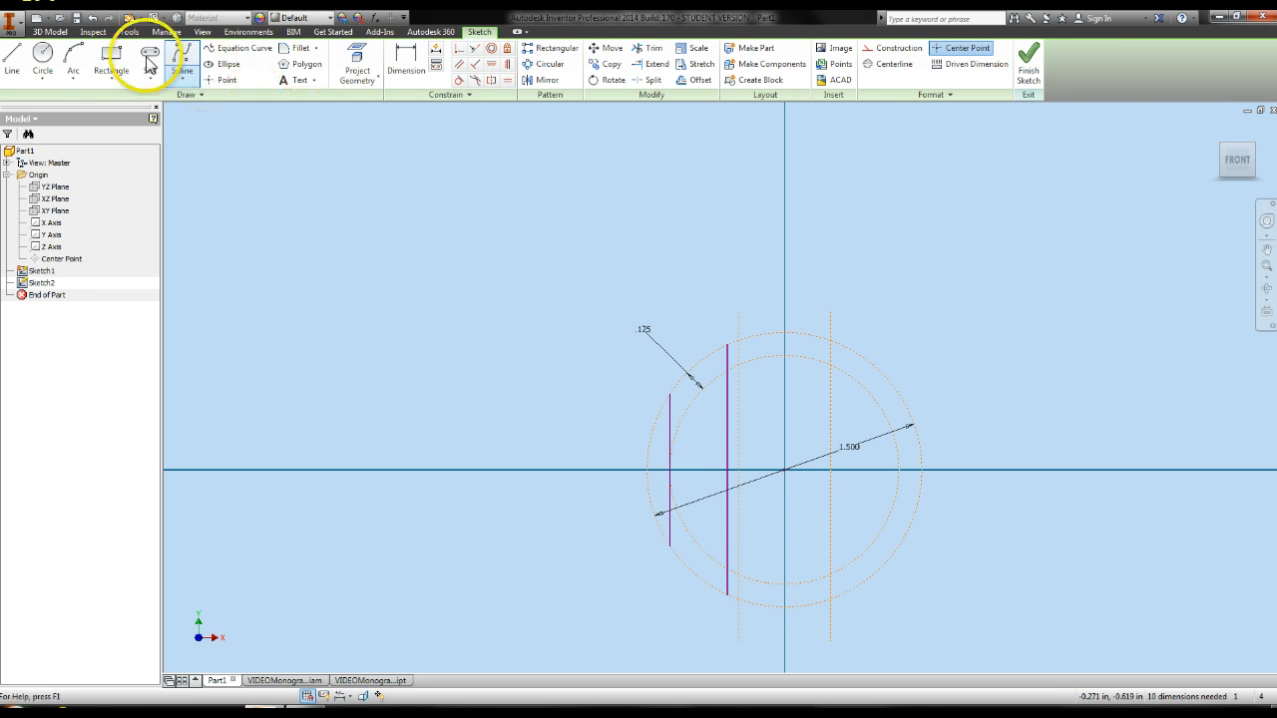
Close the left letter's outline with two three-point arcs of 0.75 in radius along the outer circle, joining the lines' upper and lower ends
click(72, 80)
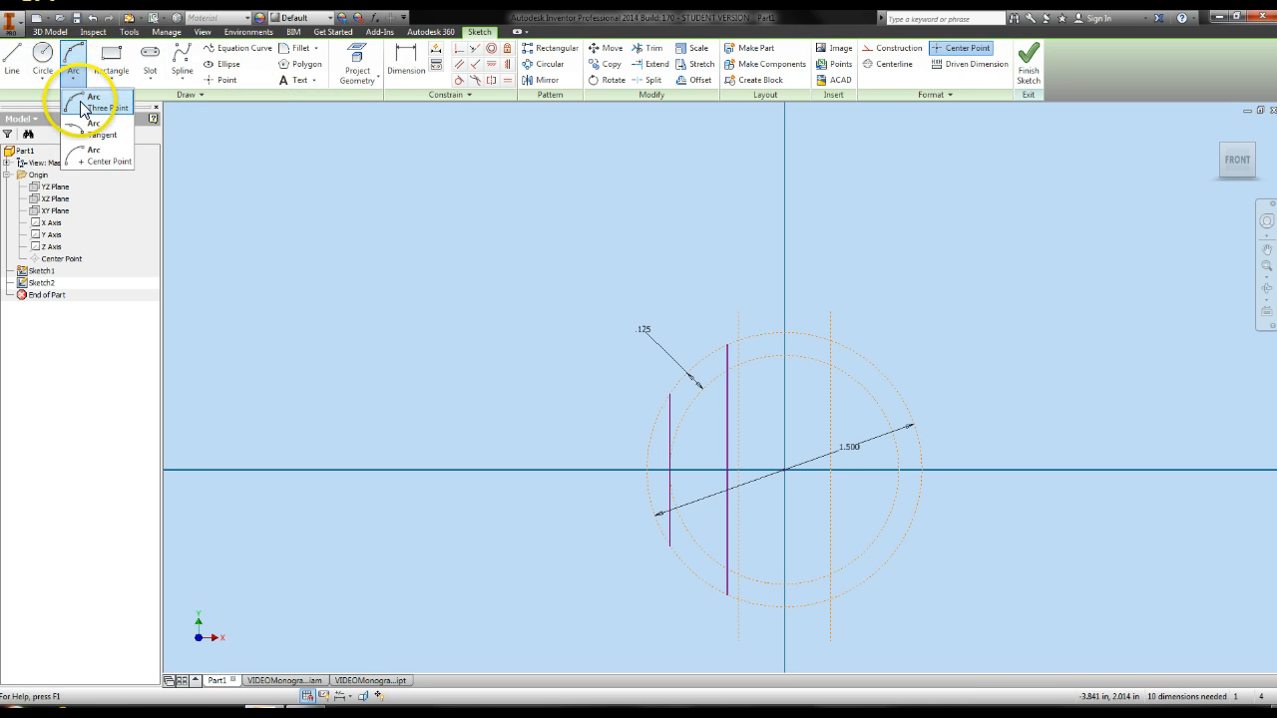
click(80, 101)
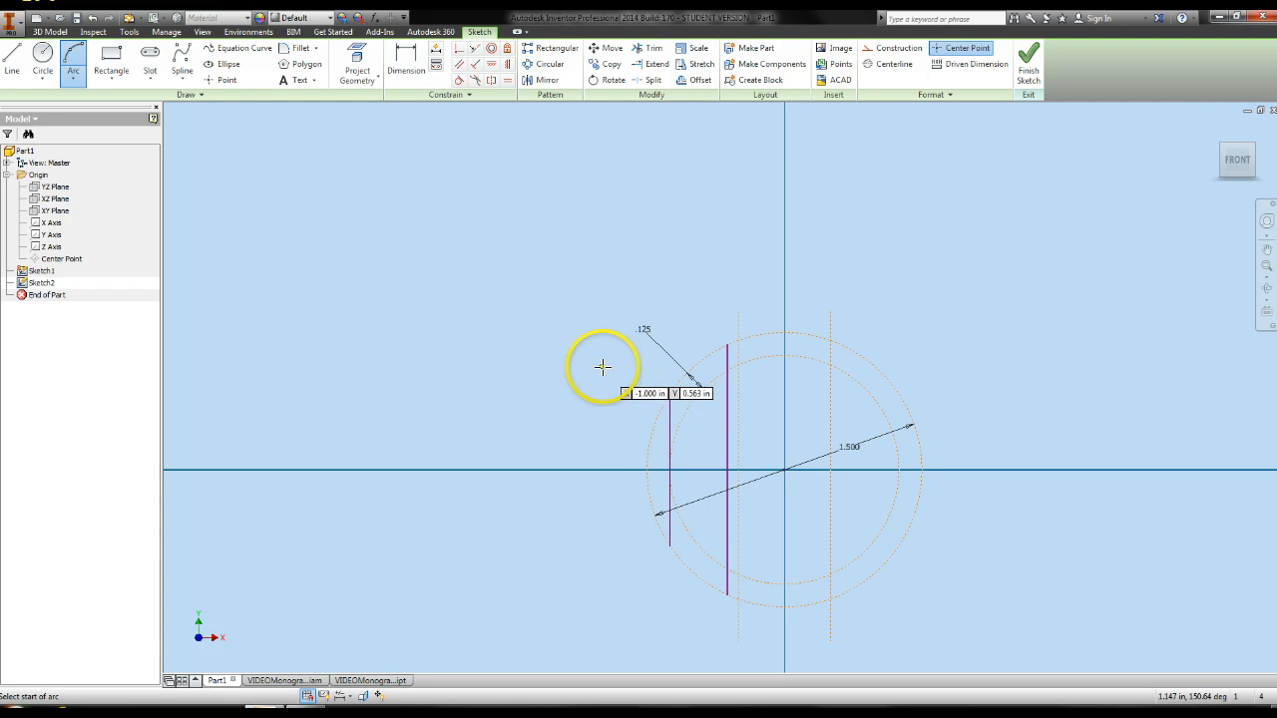
click(669, 393)
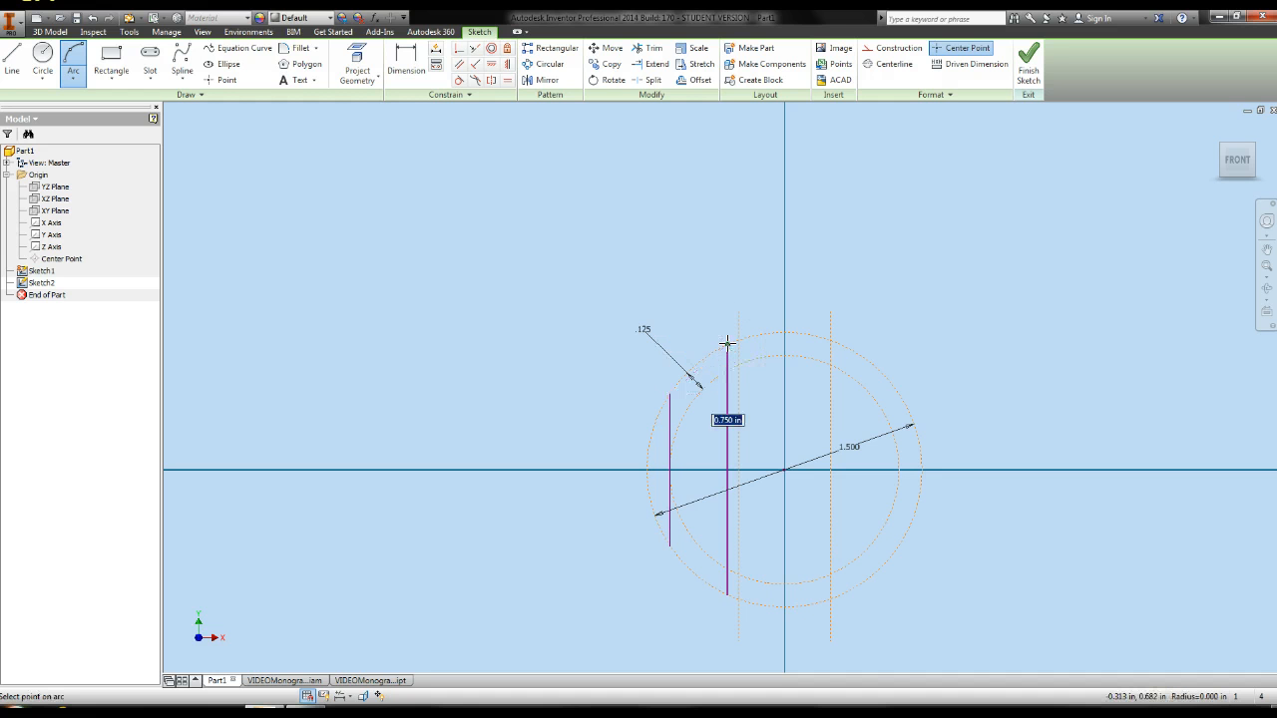
click(727, 344)
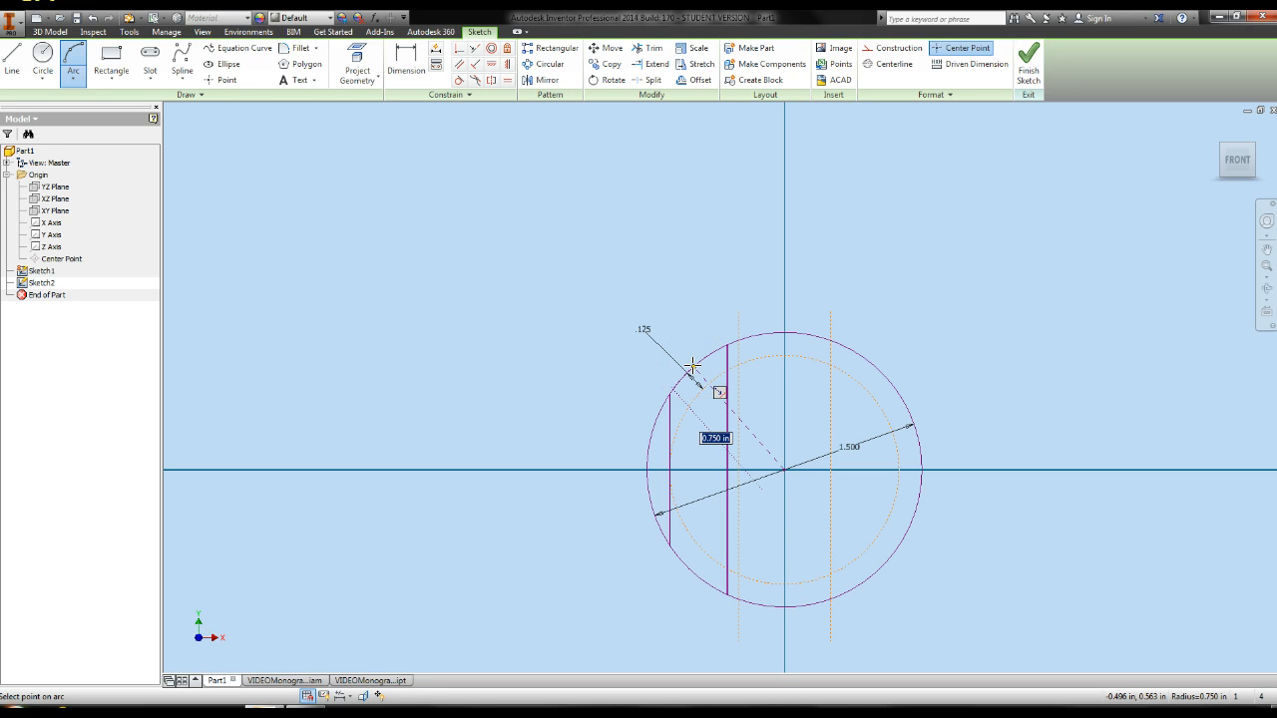
click(693, 368)
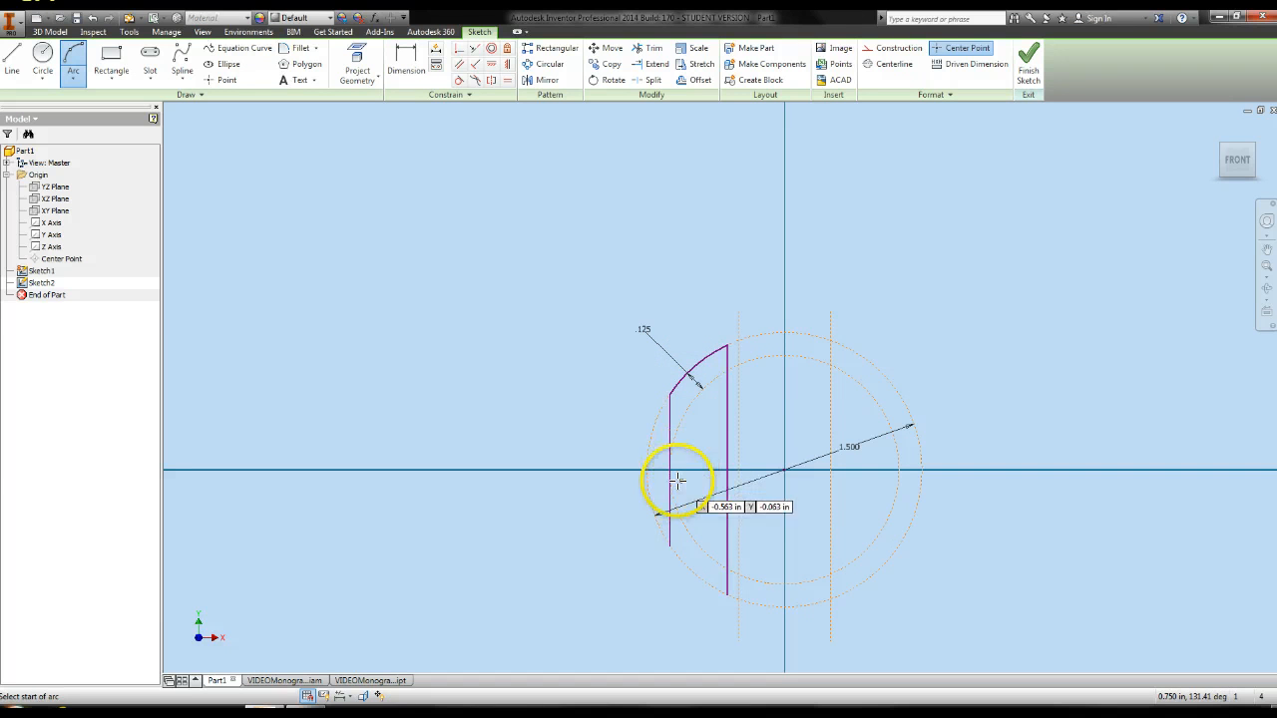
click(670, 545)
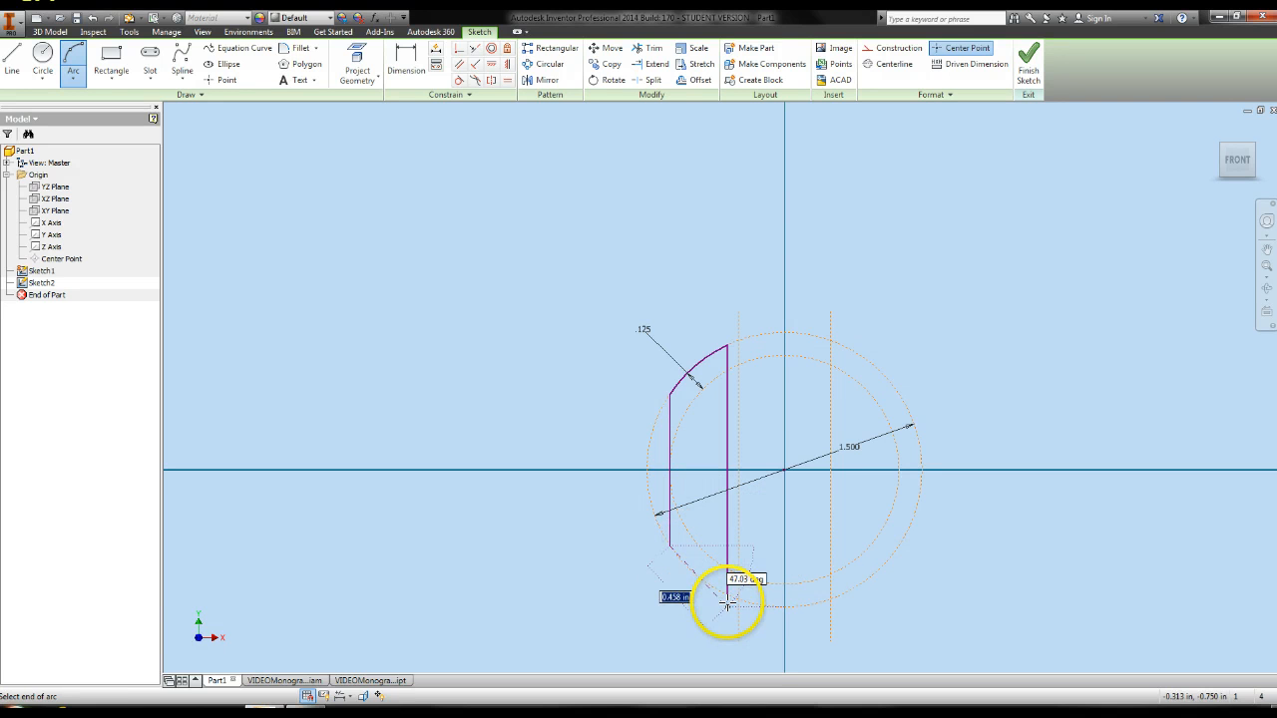
click(727, 594)
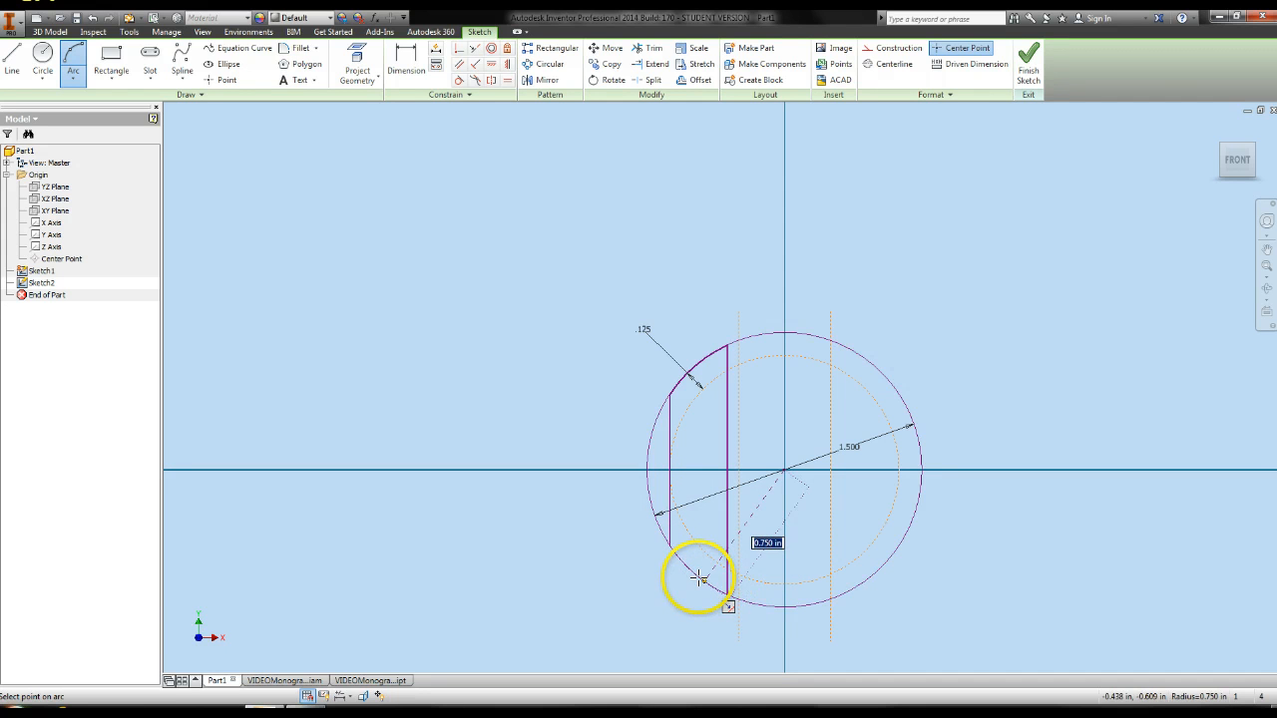
click(698, 577)
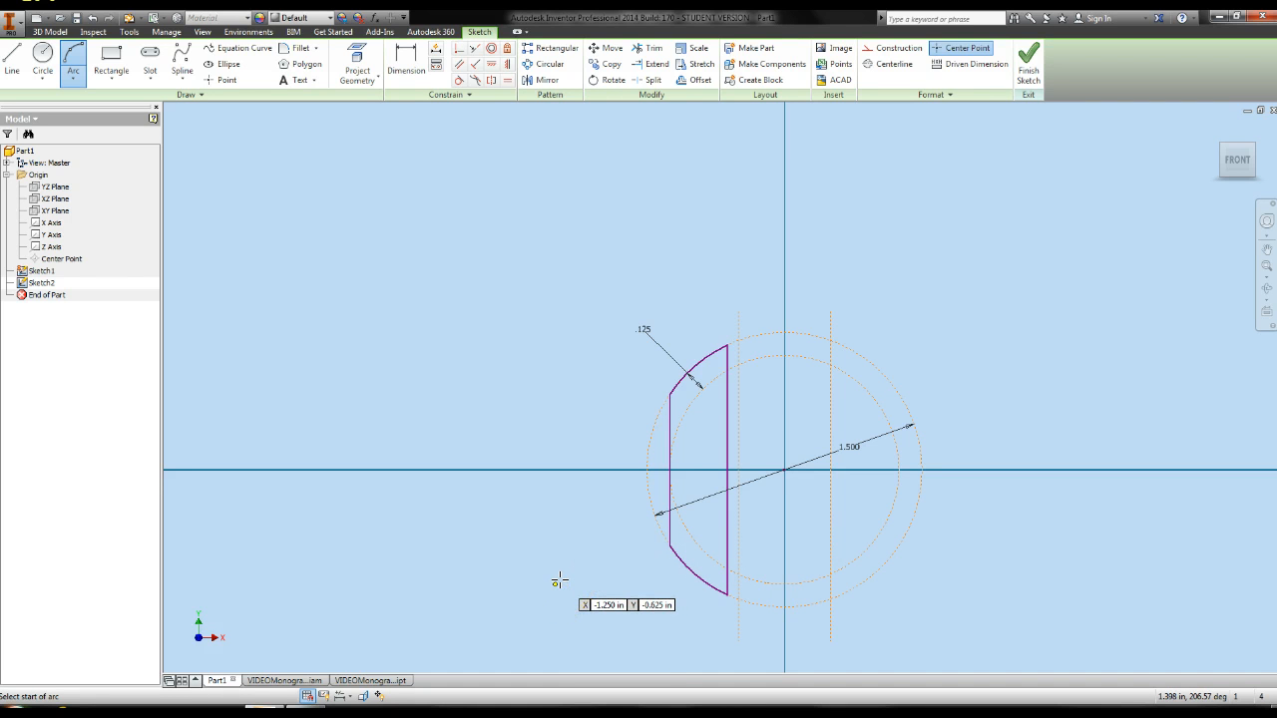
key(Escape)
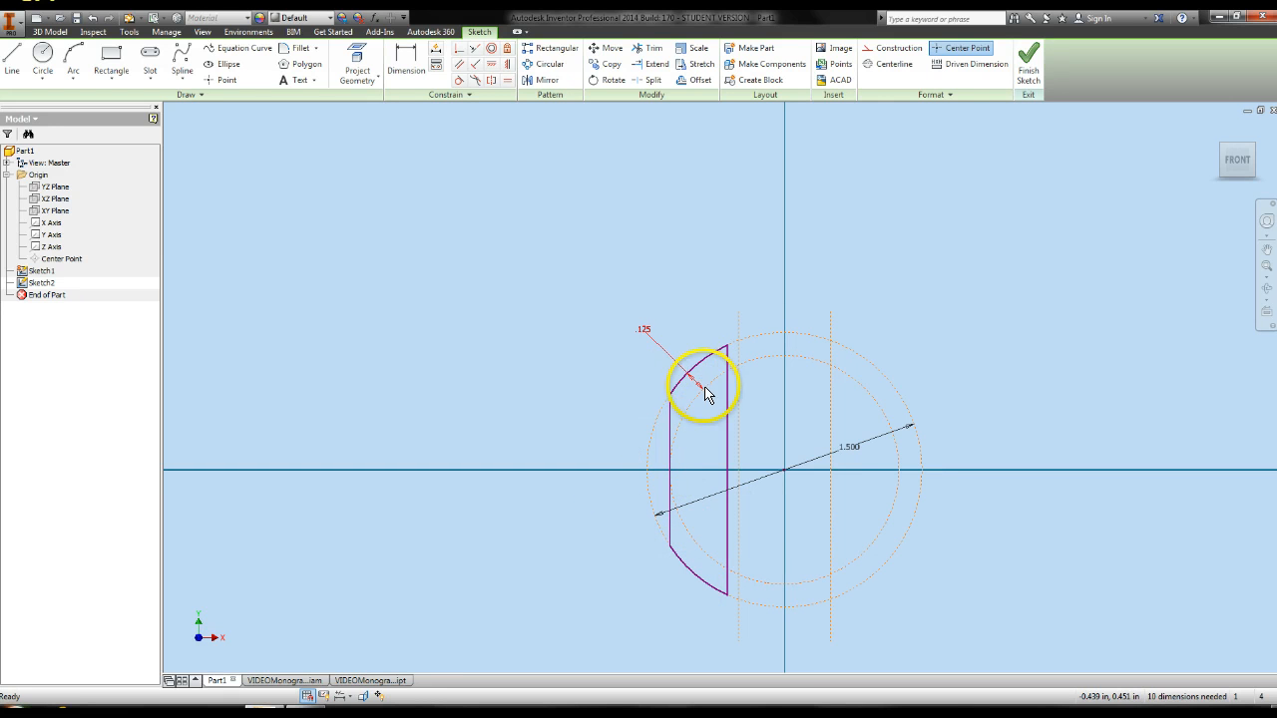
Draw two vertical lines inside the left letter, each offset 0.125 in inward from its outer sides, at X -.625+.125 in and X -.313-.125 in
click(12, 58)
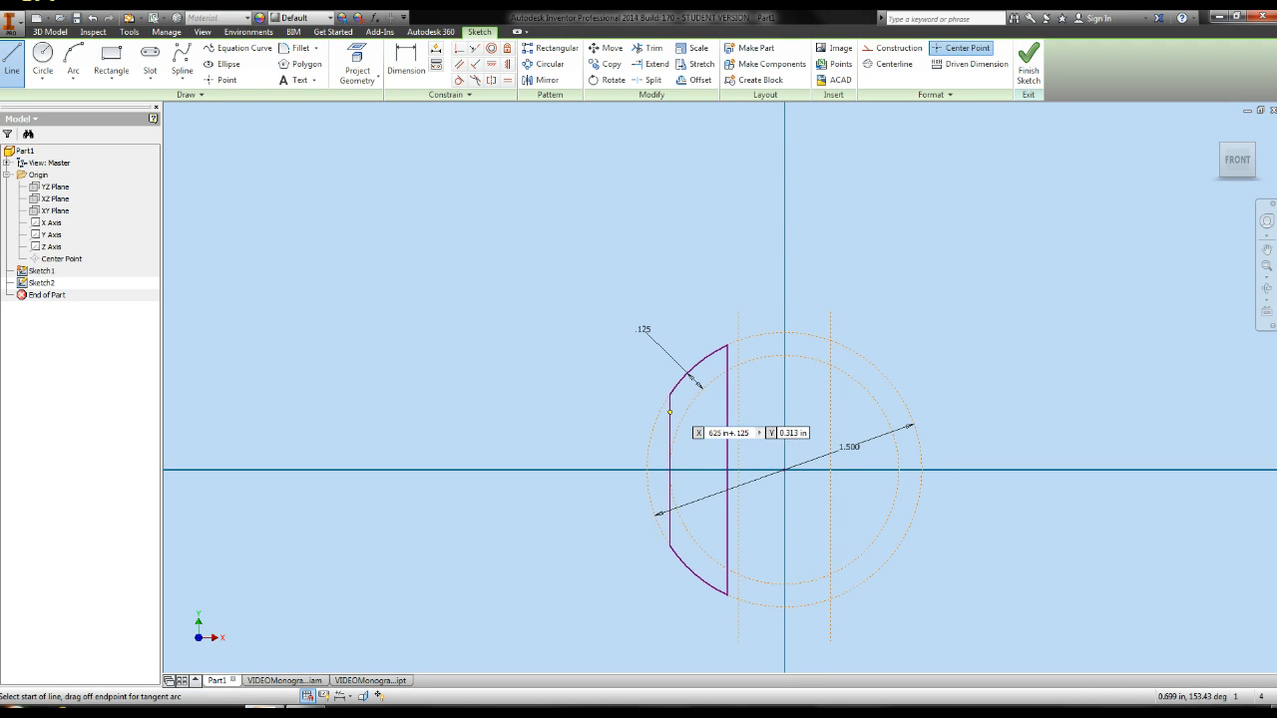
key(Return)
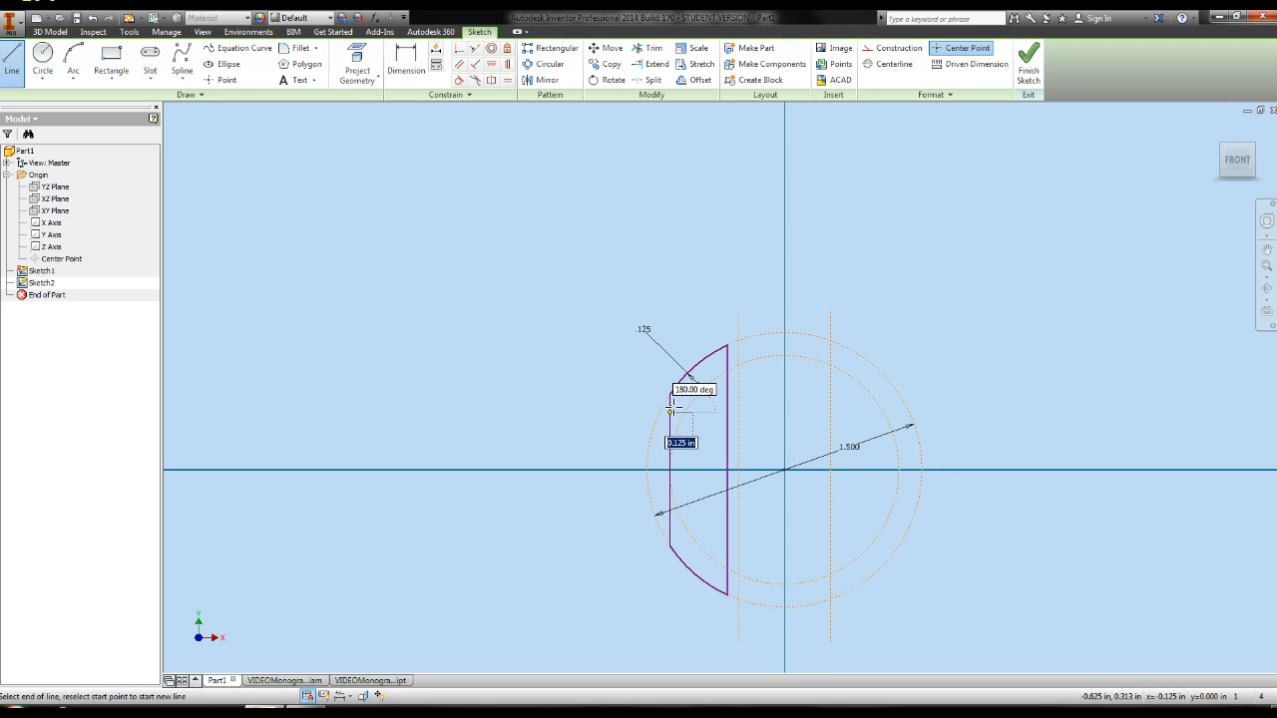
click(692, 527)
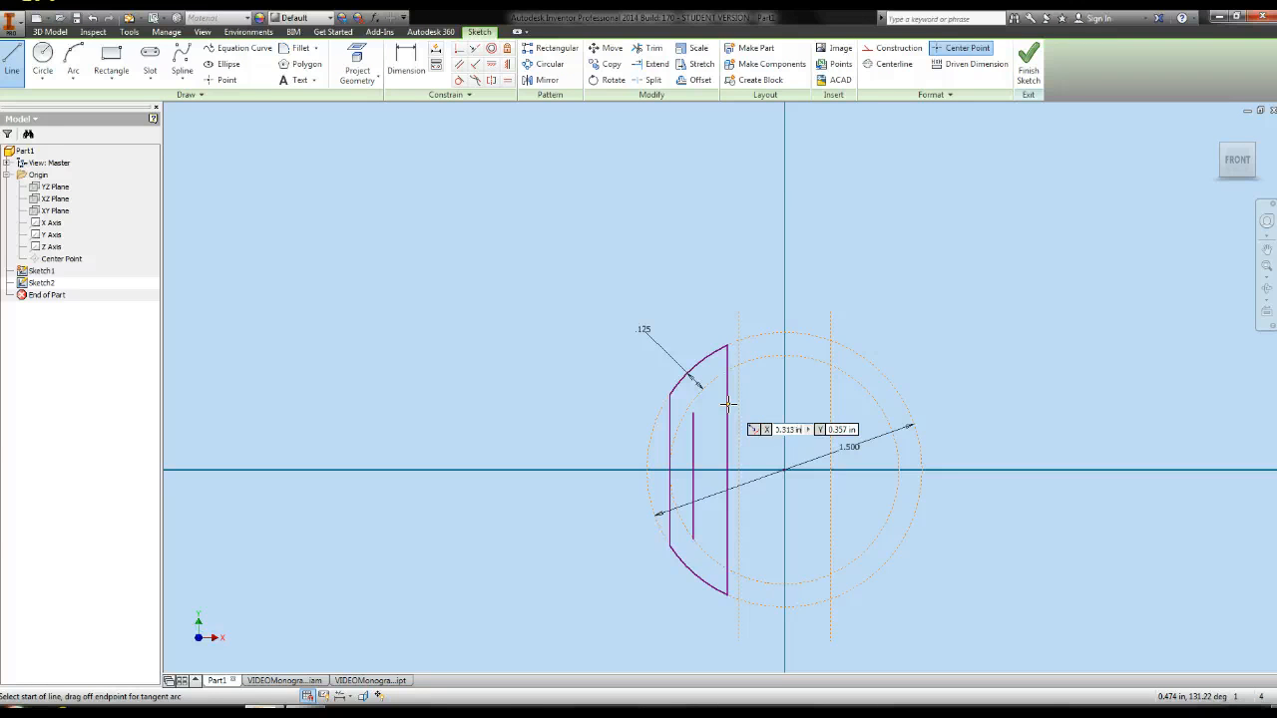
text(.125)
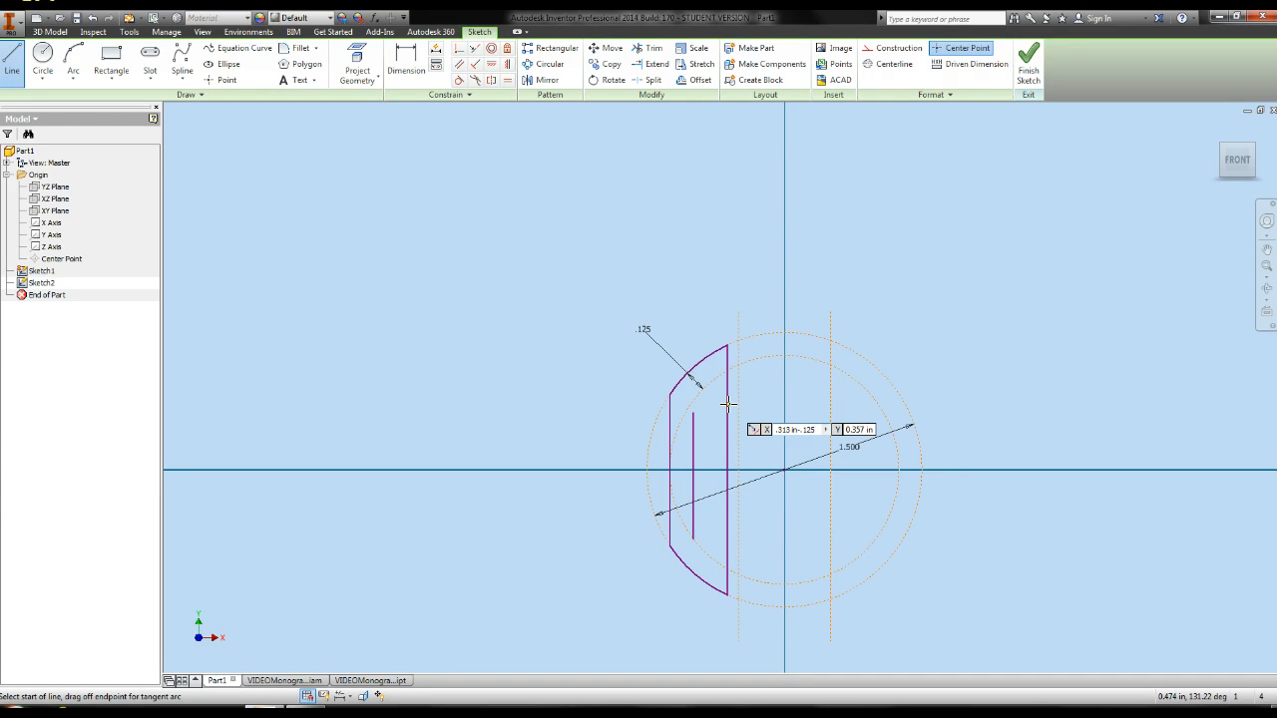
click(728, 405)
key(Return)
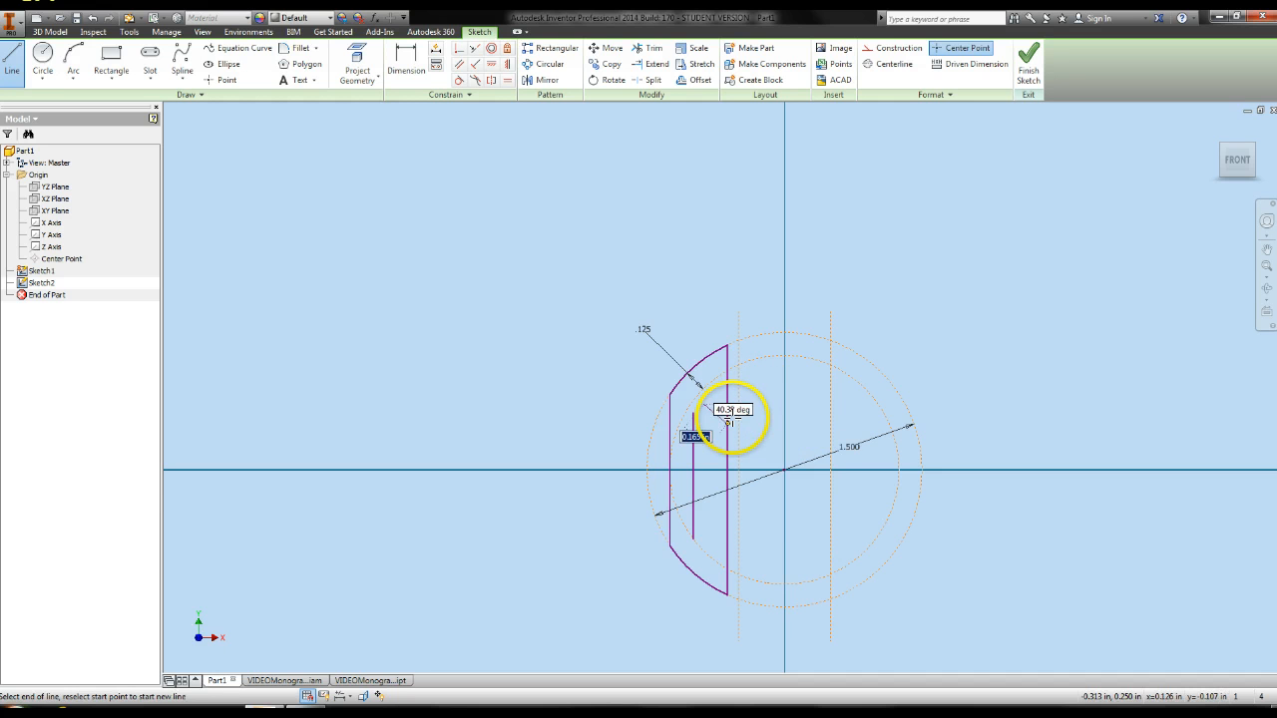
double_click(702, 552)
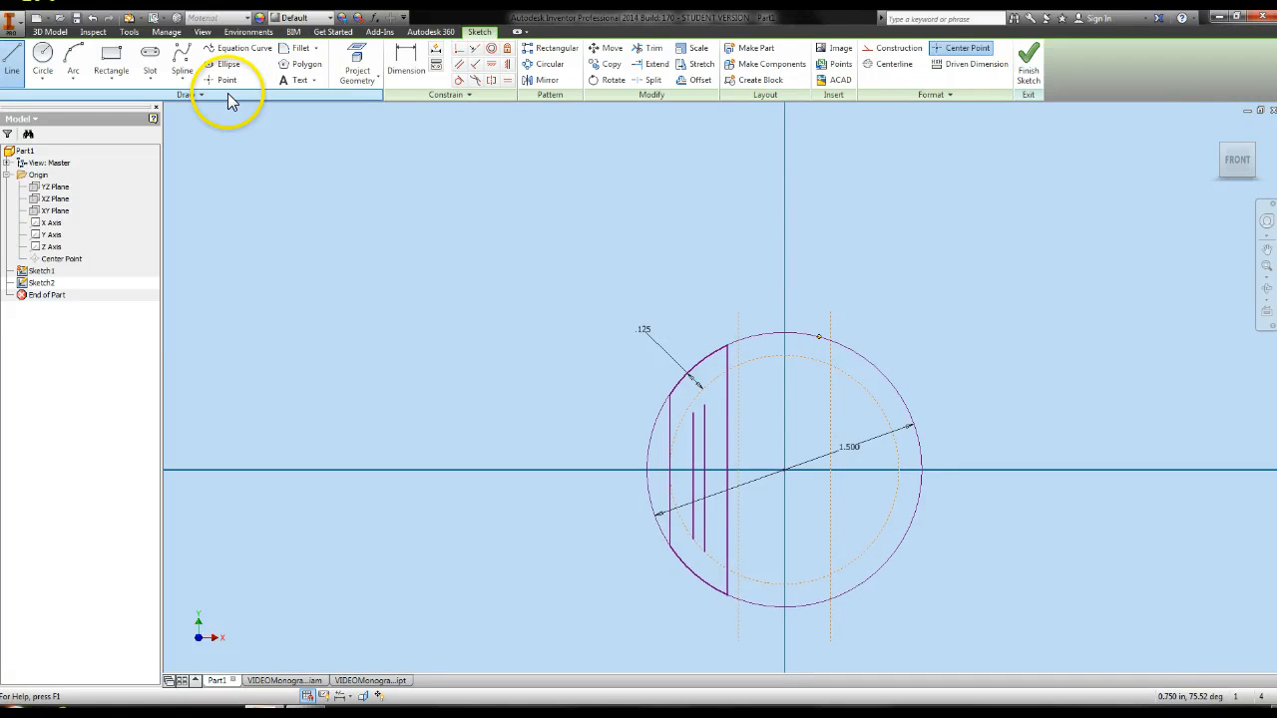
Extend the upper ends of the letter's two inner vertical lines to the inner construction circle
click(650, 64)
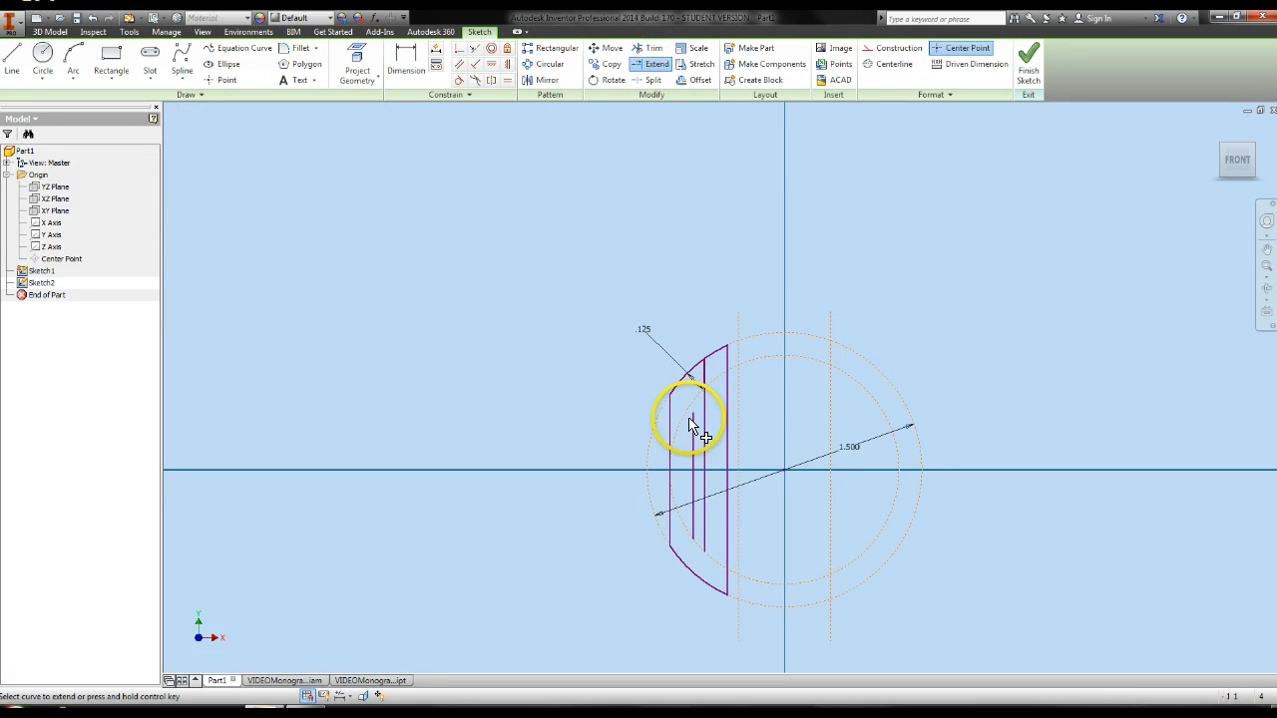
click(700, 538)
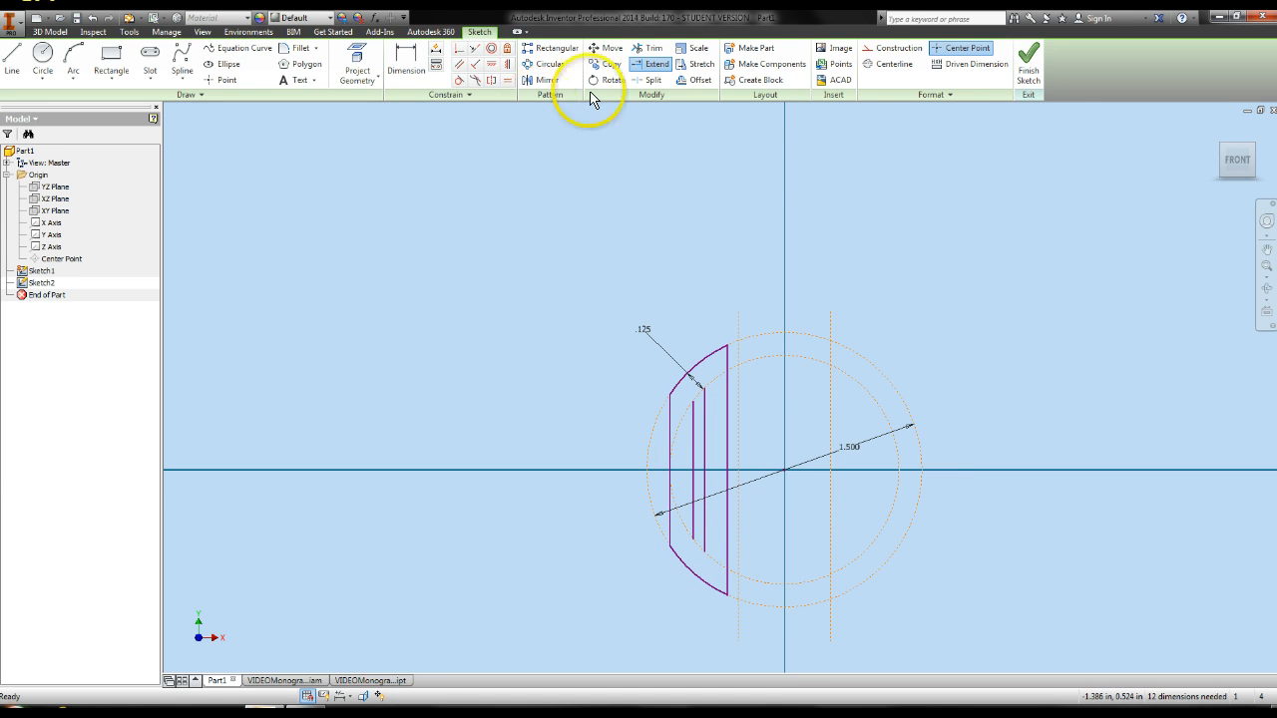
key(Escape)
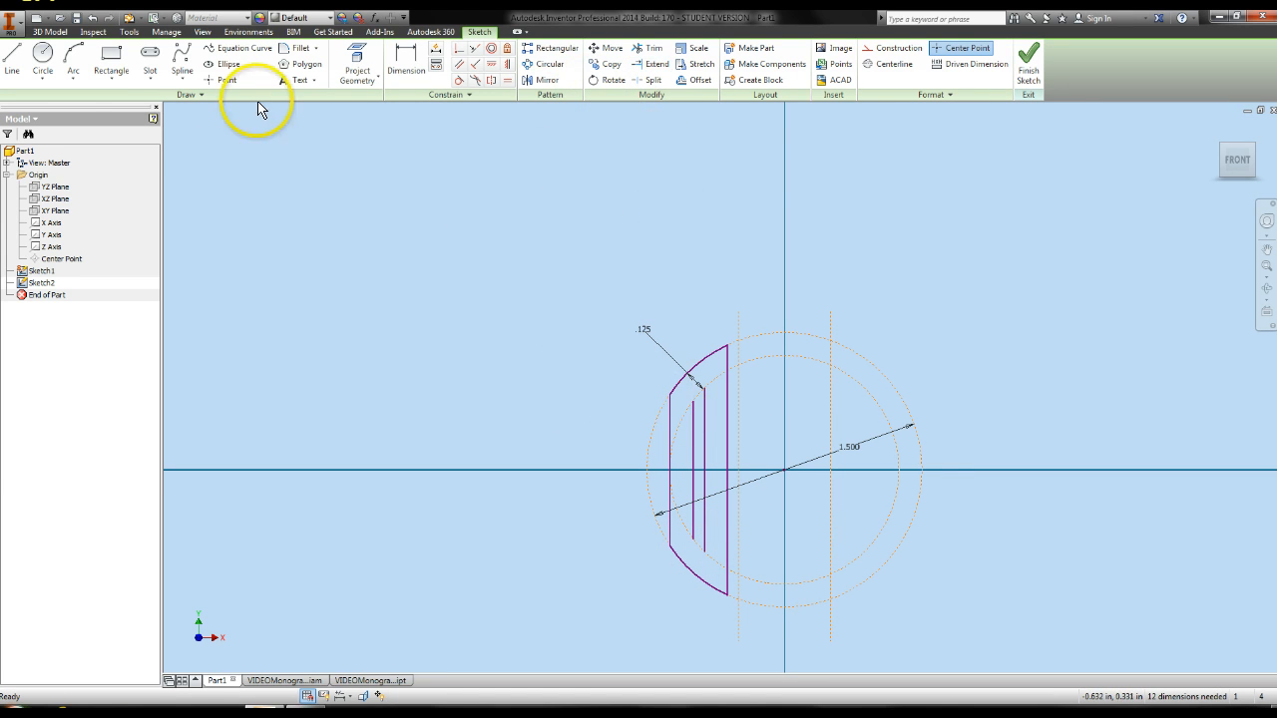
Close the letter's inner opening with two three-point arcs of 0.625 in radius along the inner circle, joining the inner lines' upper and lower ends
click(73, 63)
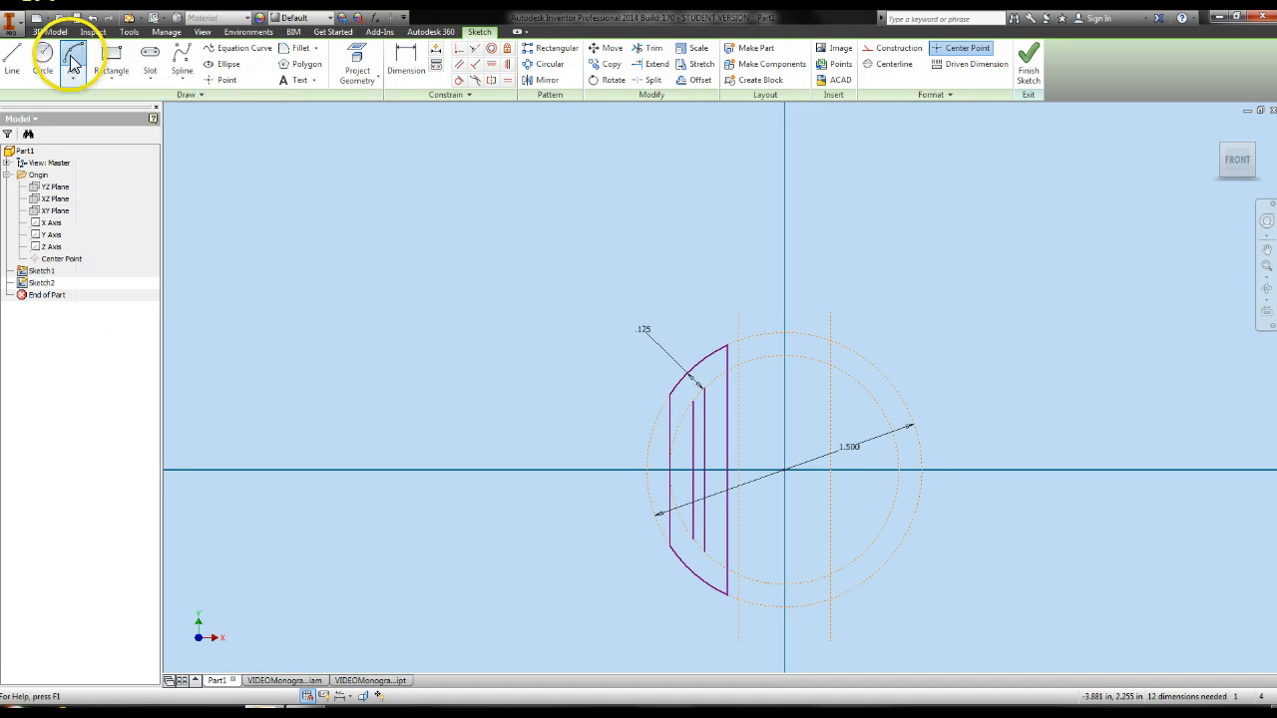
click(692, 400)
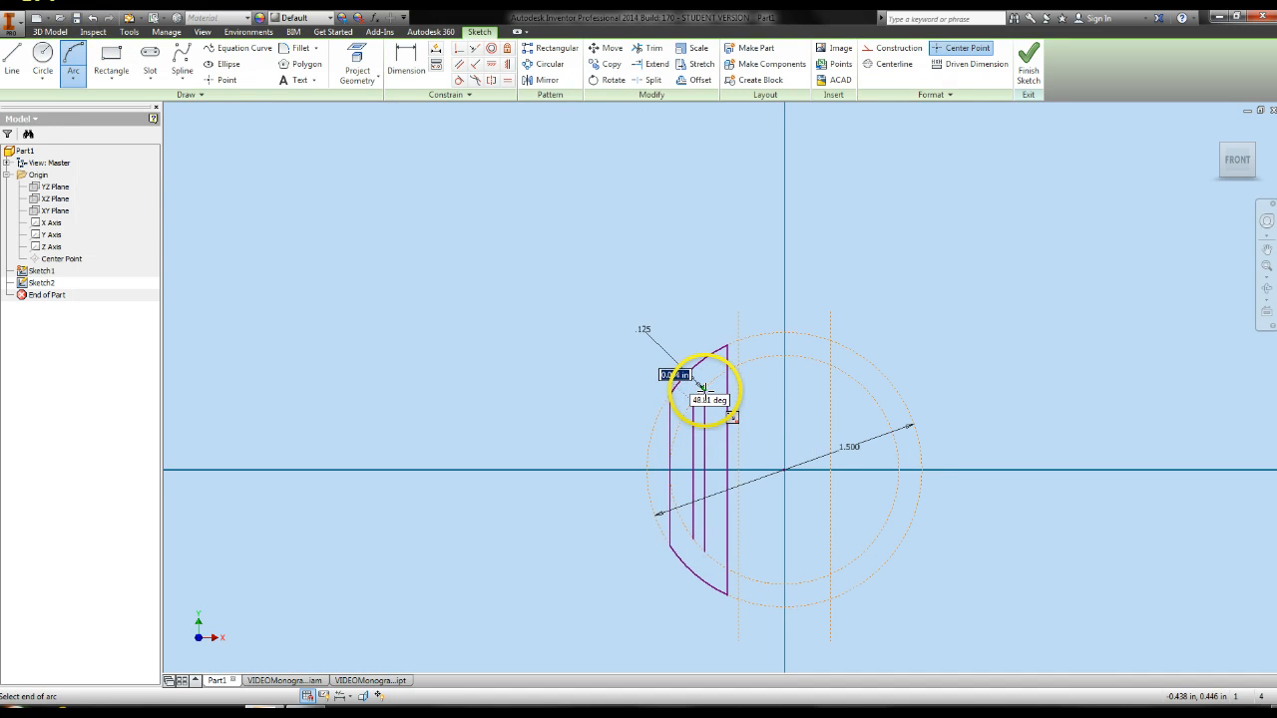
click(704, 387)
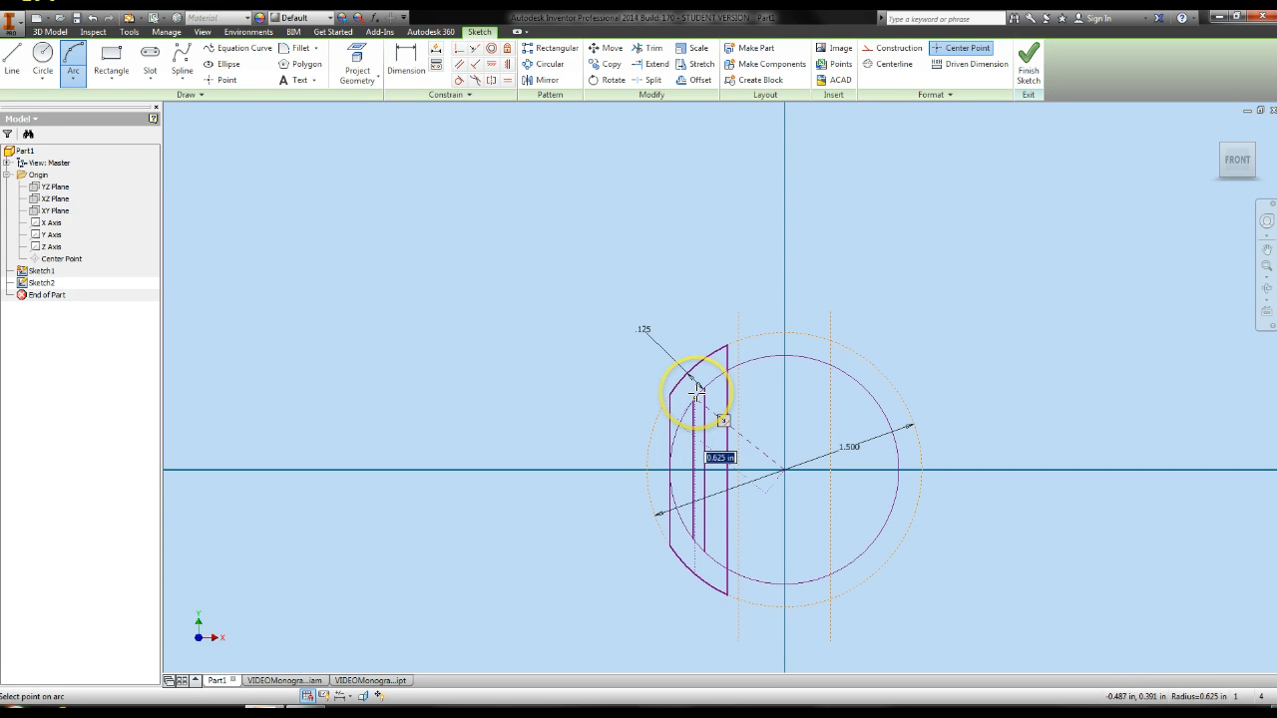
click(696, 394)
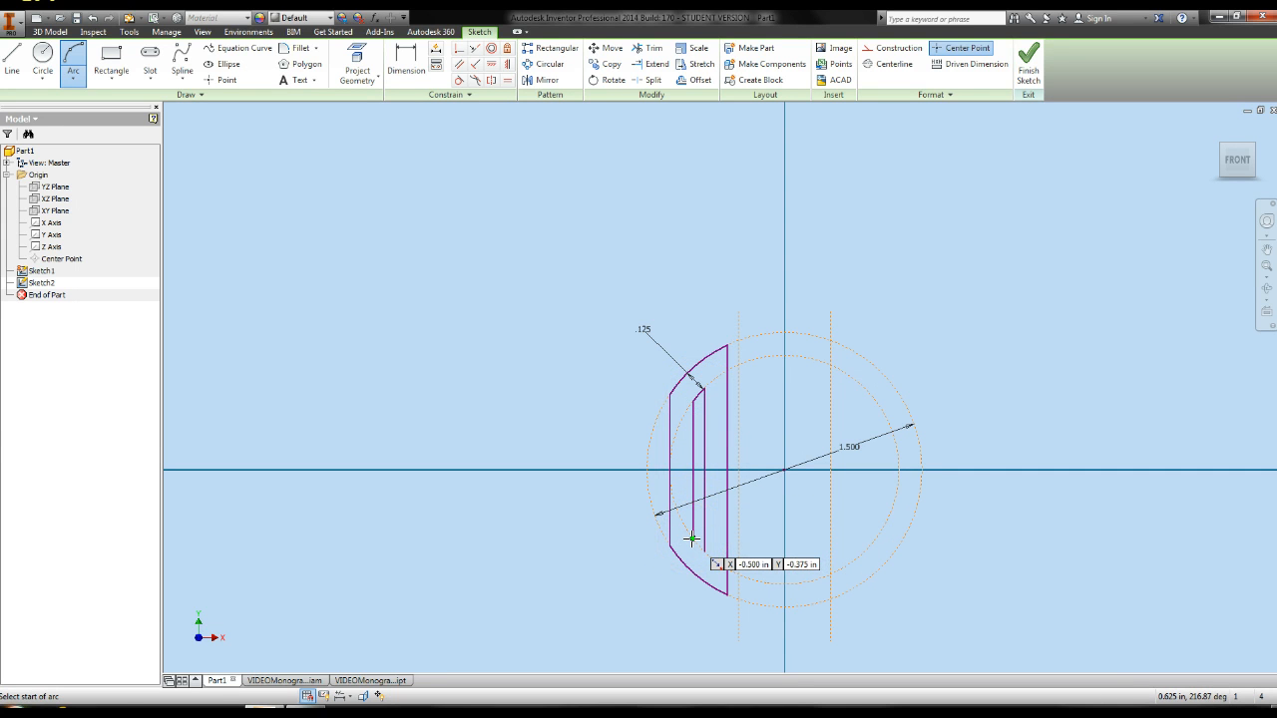
click(704, 539)
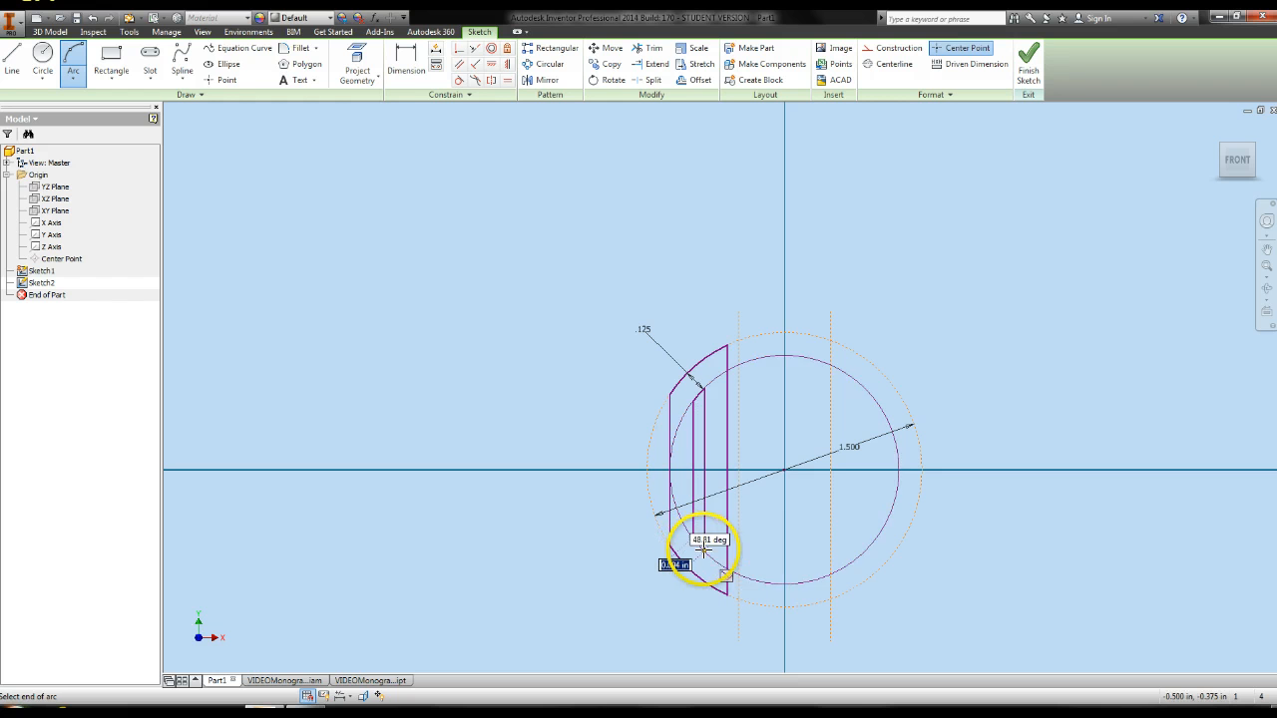
click(701, 549)
click(701, 549)
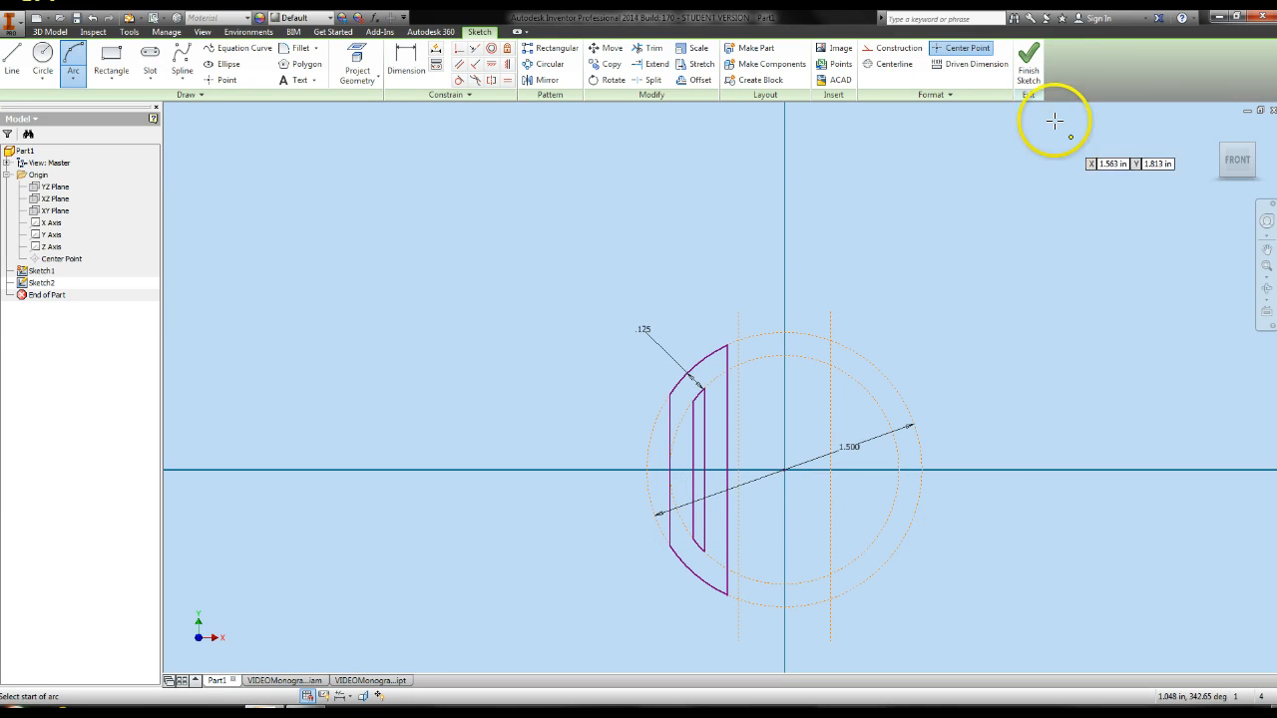
Finish the sketch and extrude the profile between the letter's outer and inner outlines by 0.125 in in Direction 1
click(1028, 72)
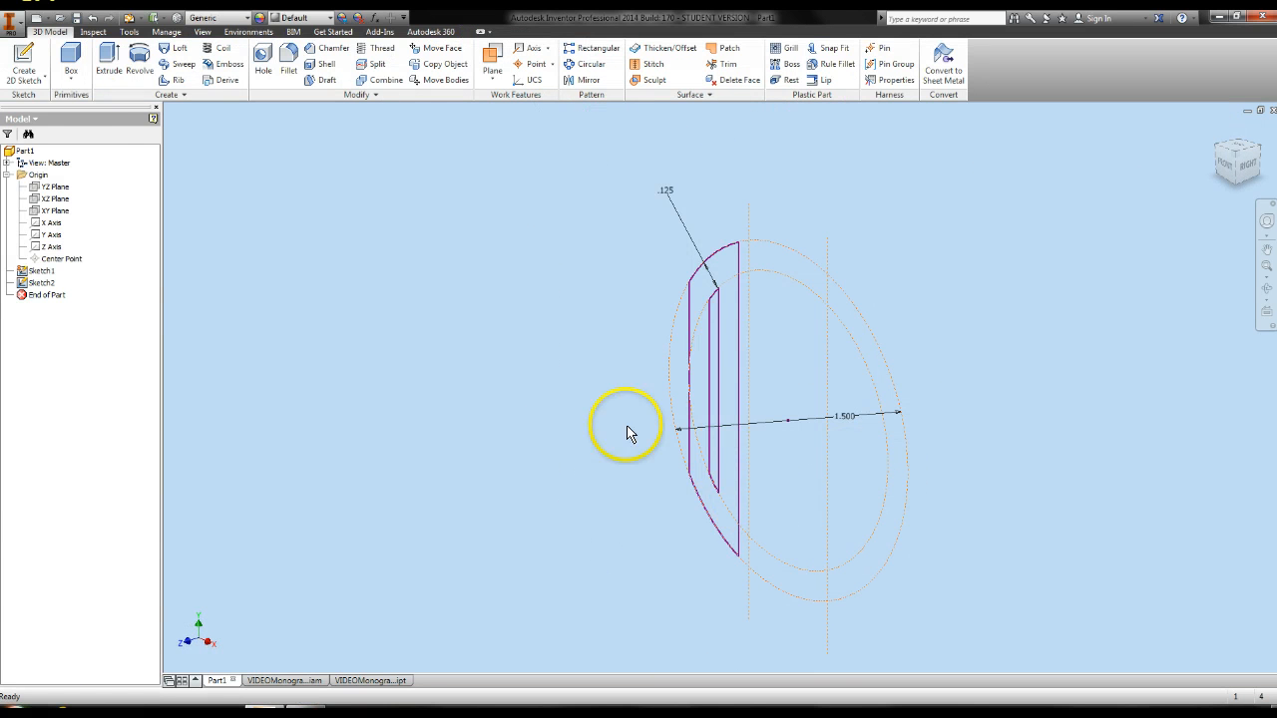
click(108, 63)
click(728, 315)
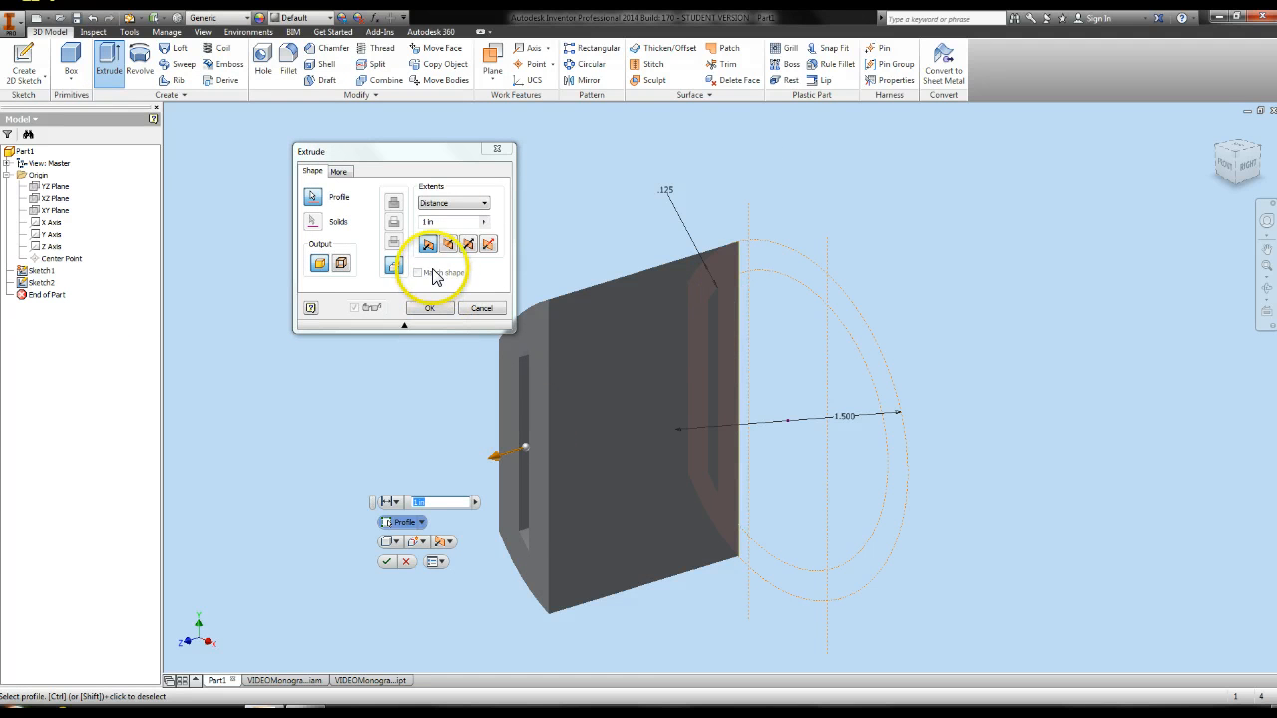
click(442, 221)
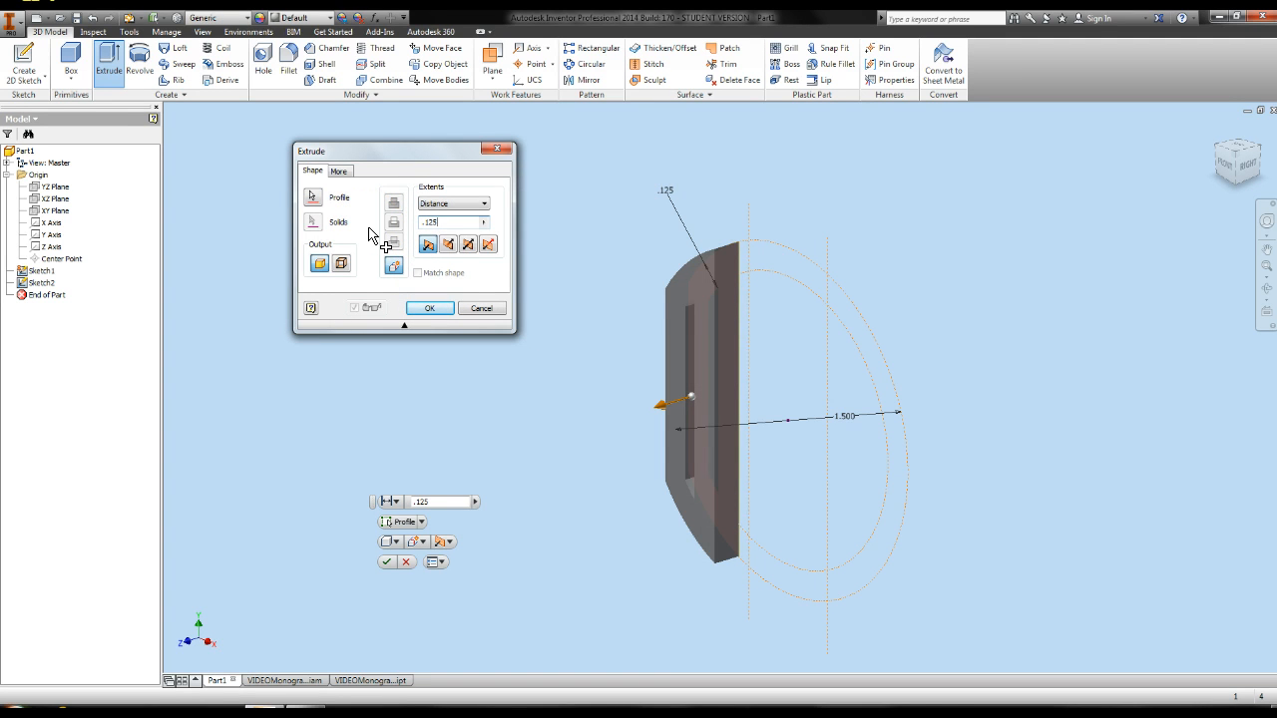
click(426, 245)
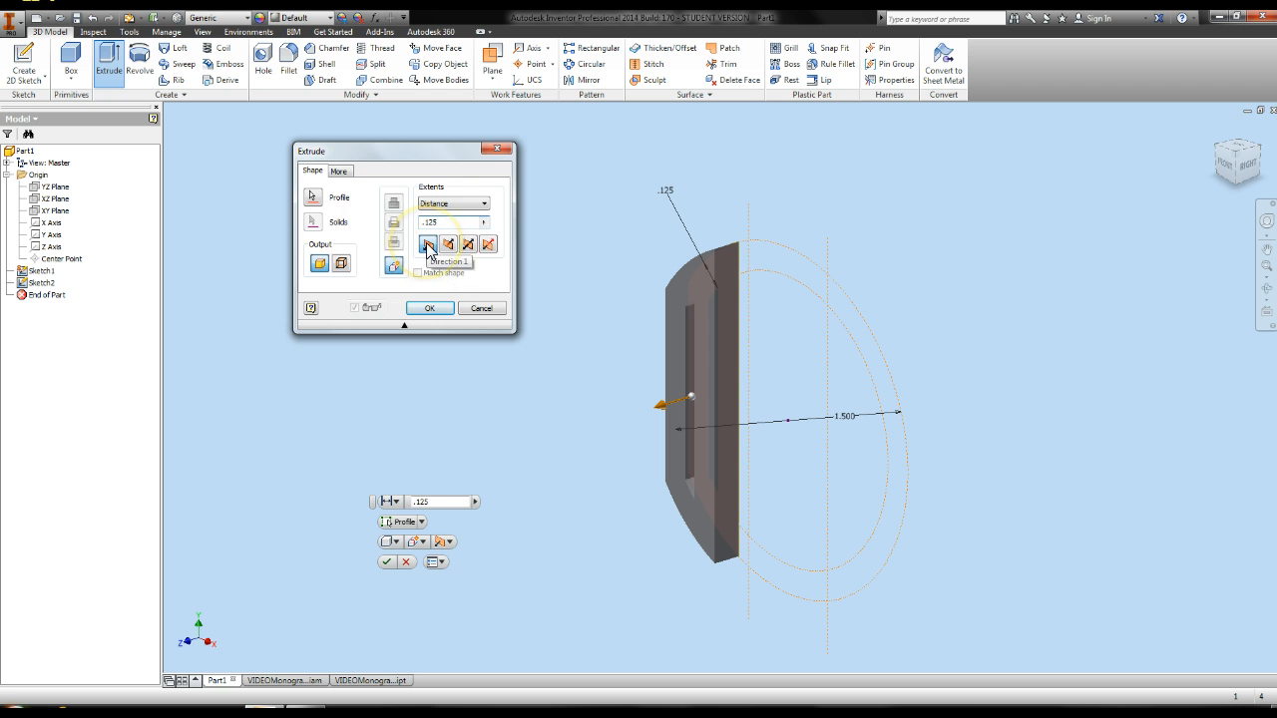
key(Return)
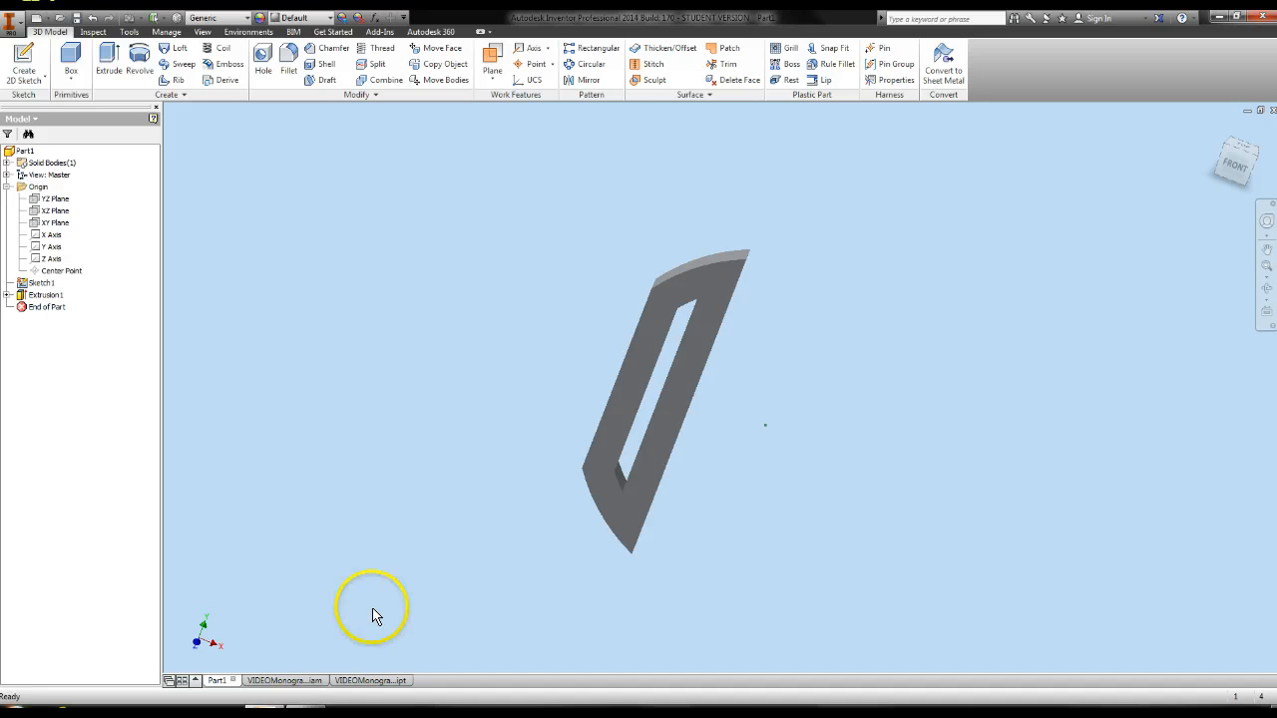
Examine the three letters in the finished pendant assembly and their dimensioned outlines in the letters part's sketch
click(284, 680)
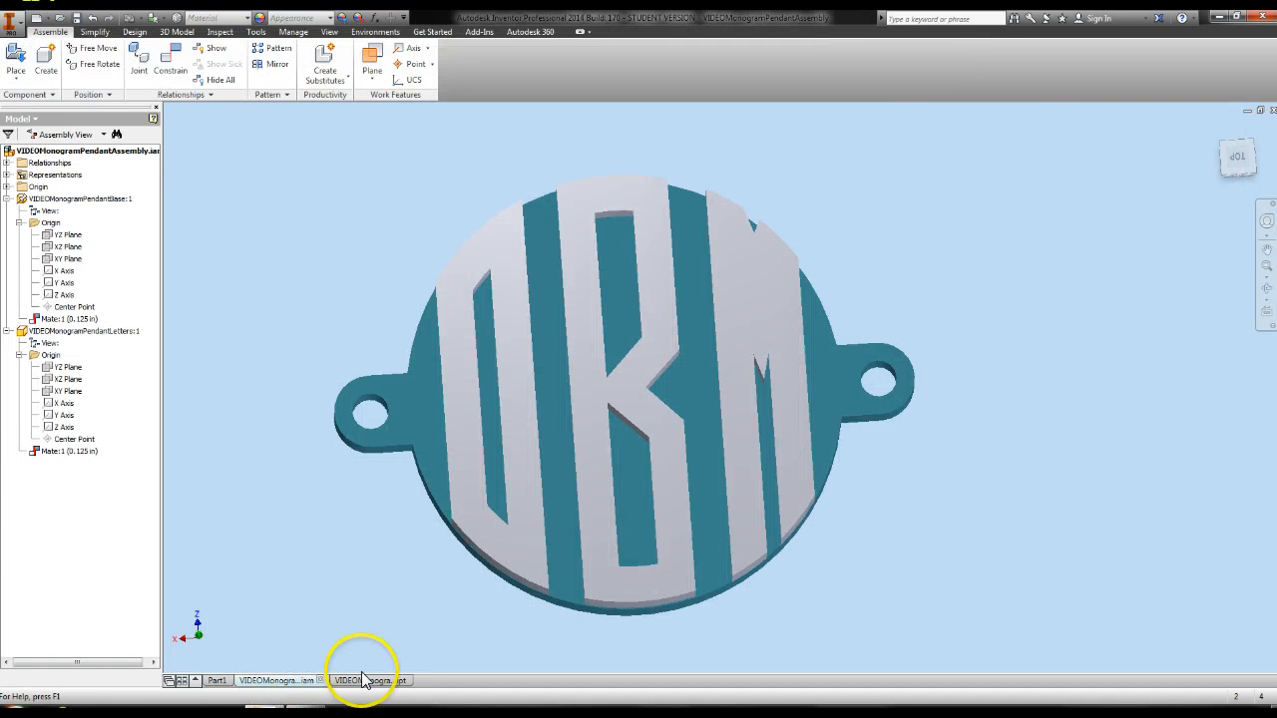
click(367, 682)
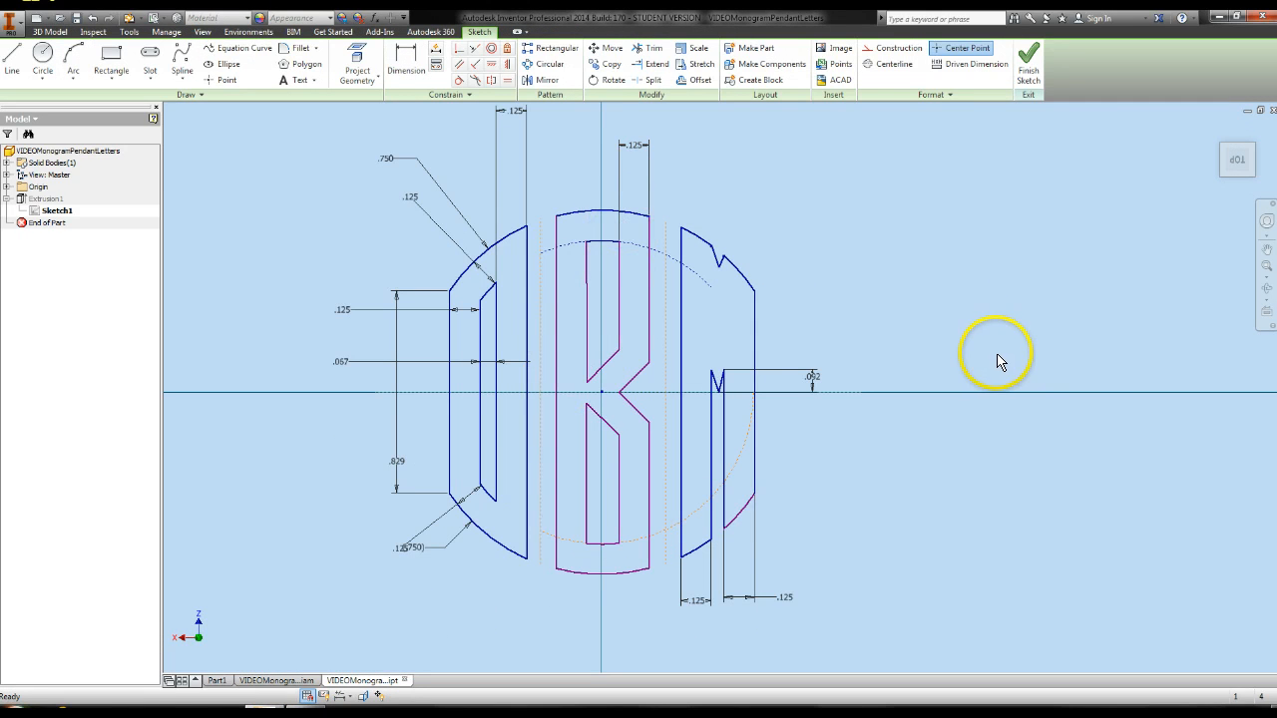
middle_drag(996, 355, 1020, 400)
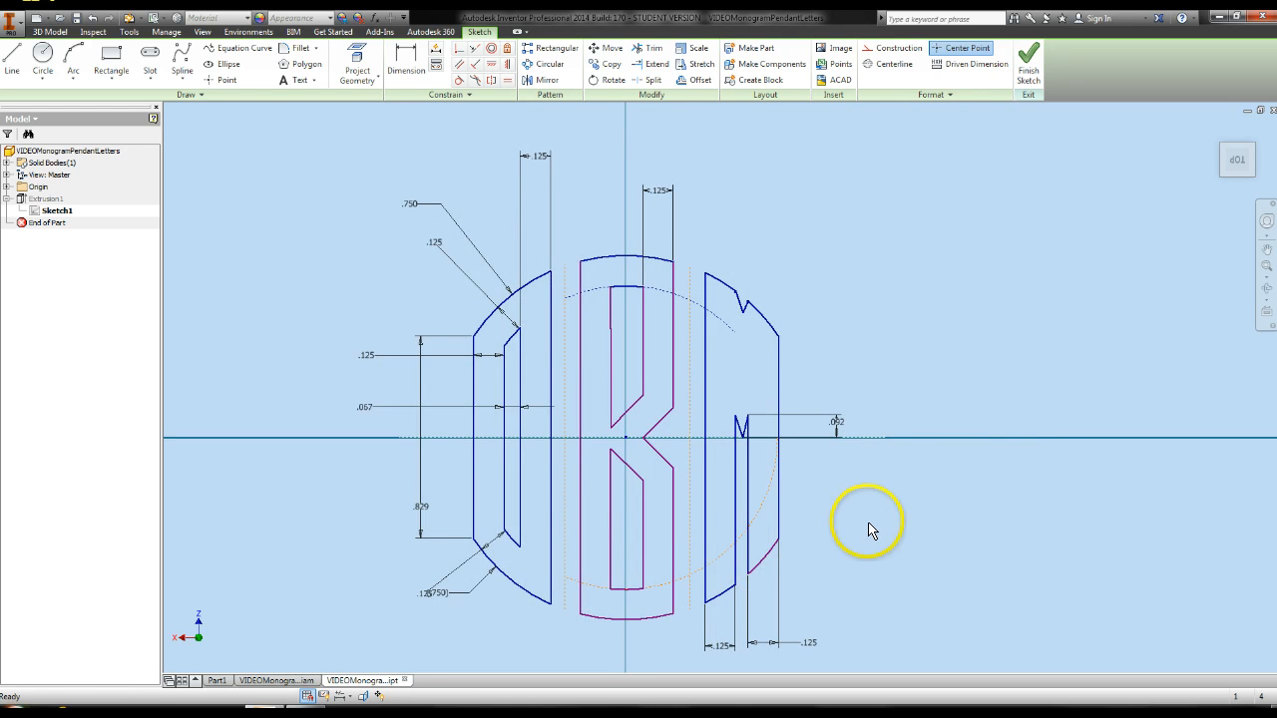